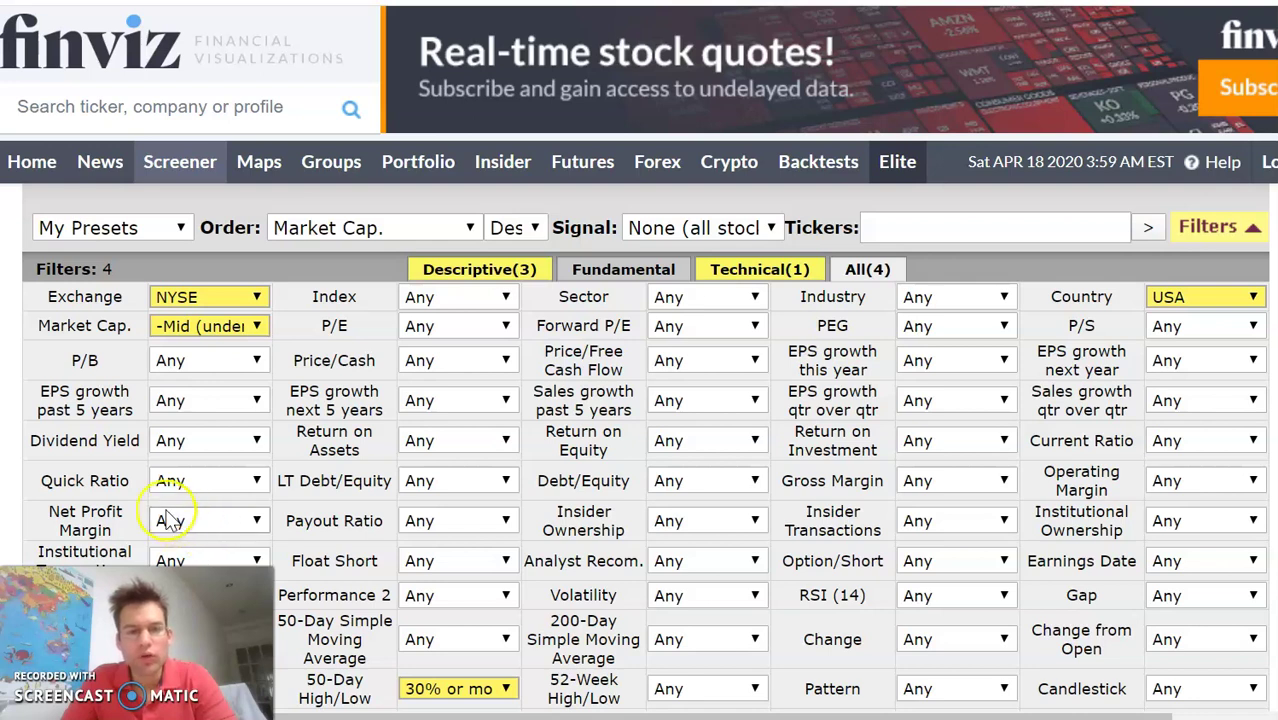
Step: Check the available options of the stock screener's Exchange filter and choose NYSE
mouse_move(97, 455)
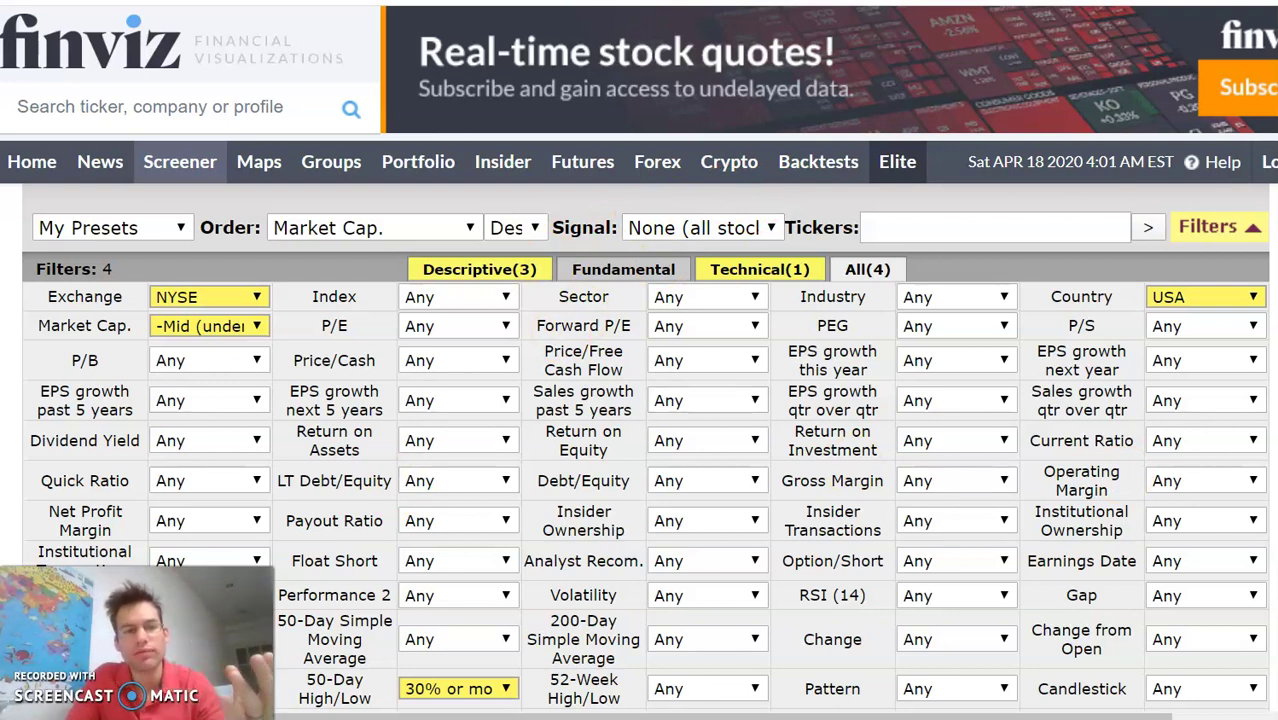
scroll(640, 400, "down", 1)
scroll(640, 400, "down", 2)
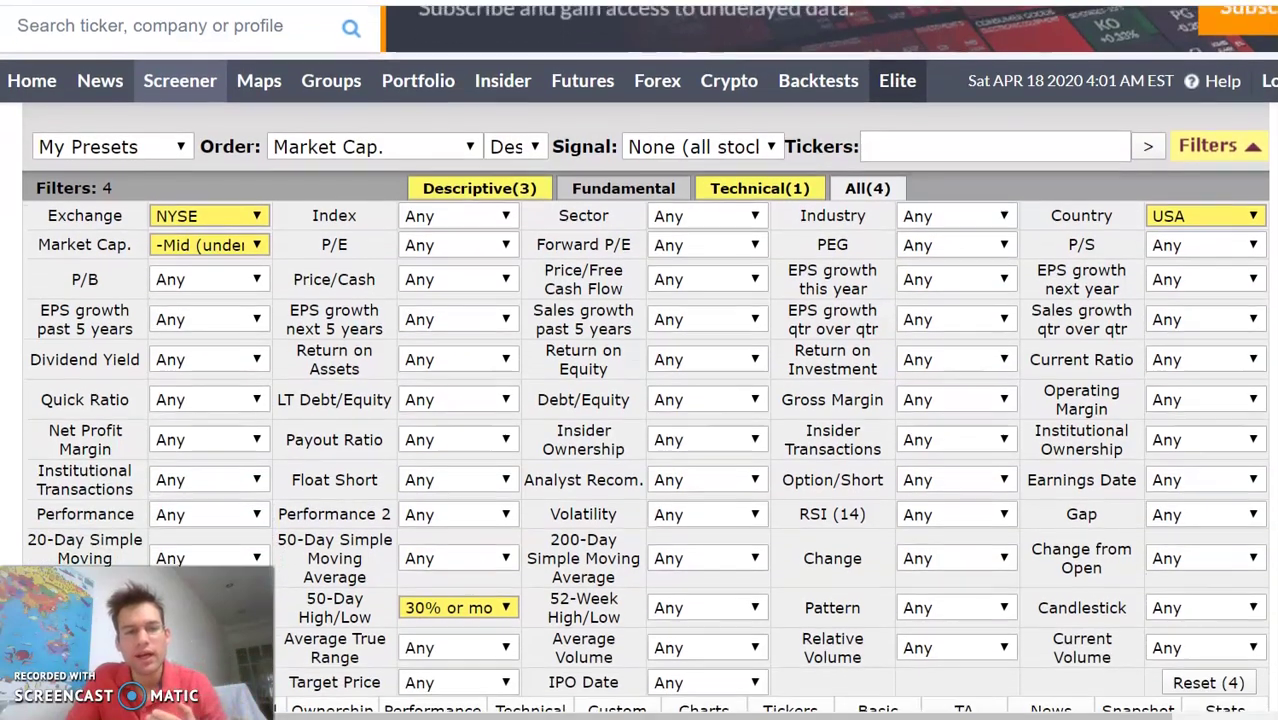
scroll(640, 400, "down", 1)
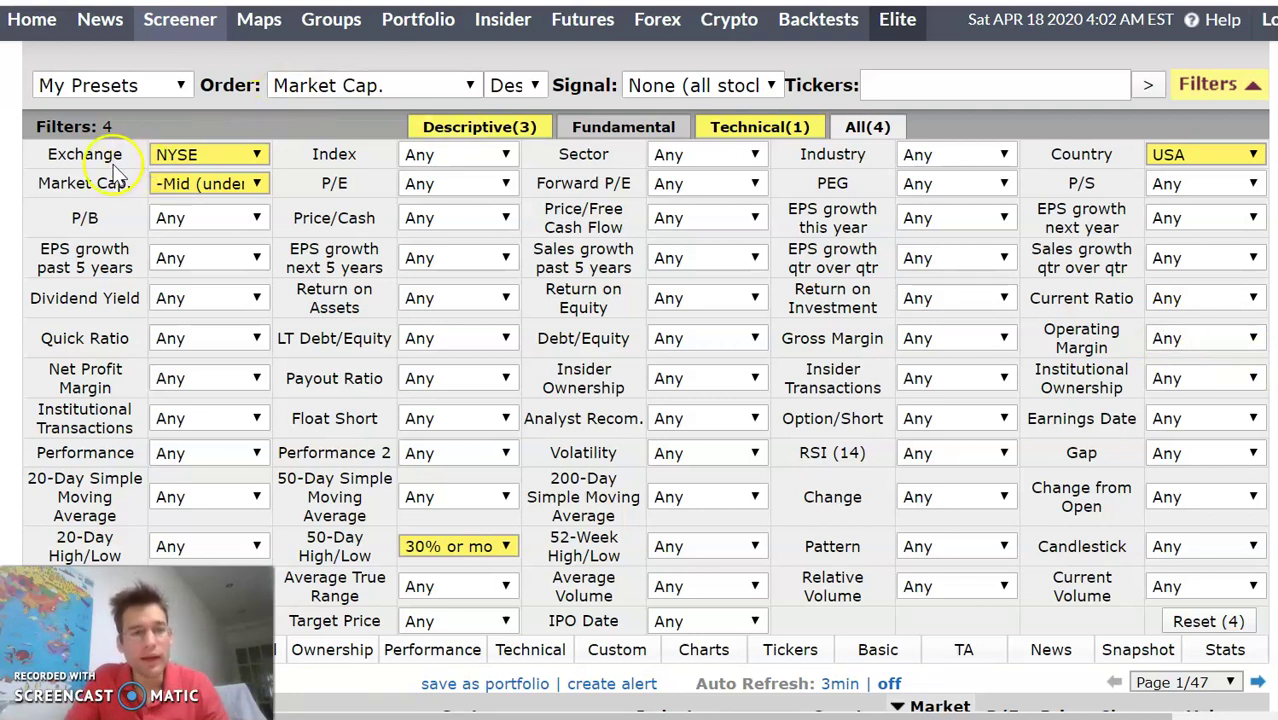
left_click(166, 162)
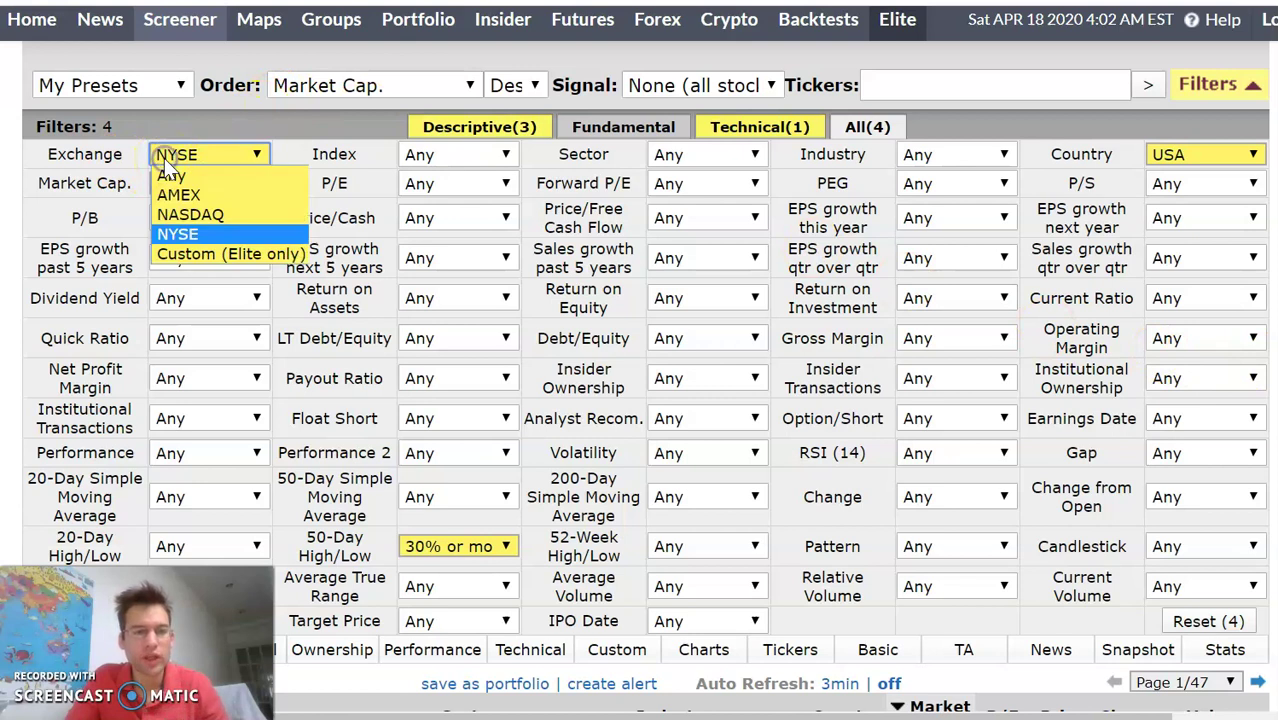
left_click(170, 233)
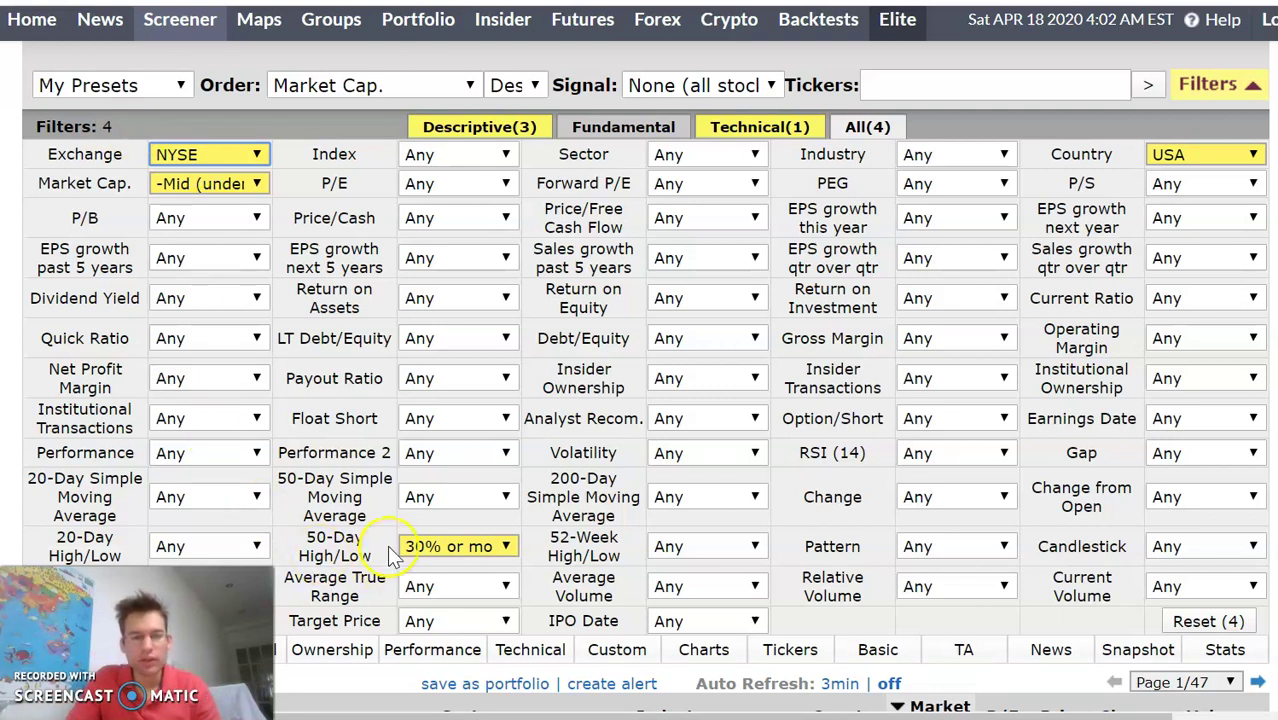
Step: Review the available options of the Market Cap. and 50-Day High/Low filters
left_click(207, 181)
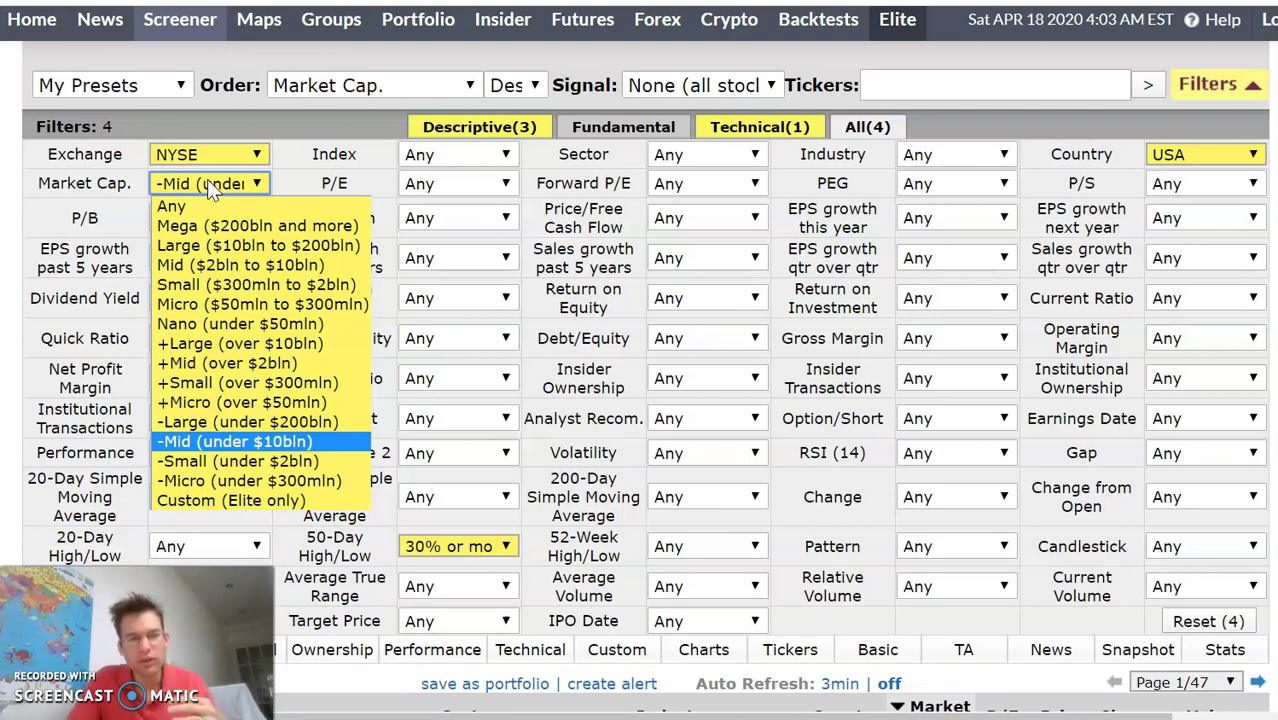
left_click(207, 184)
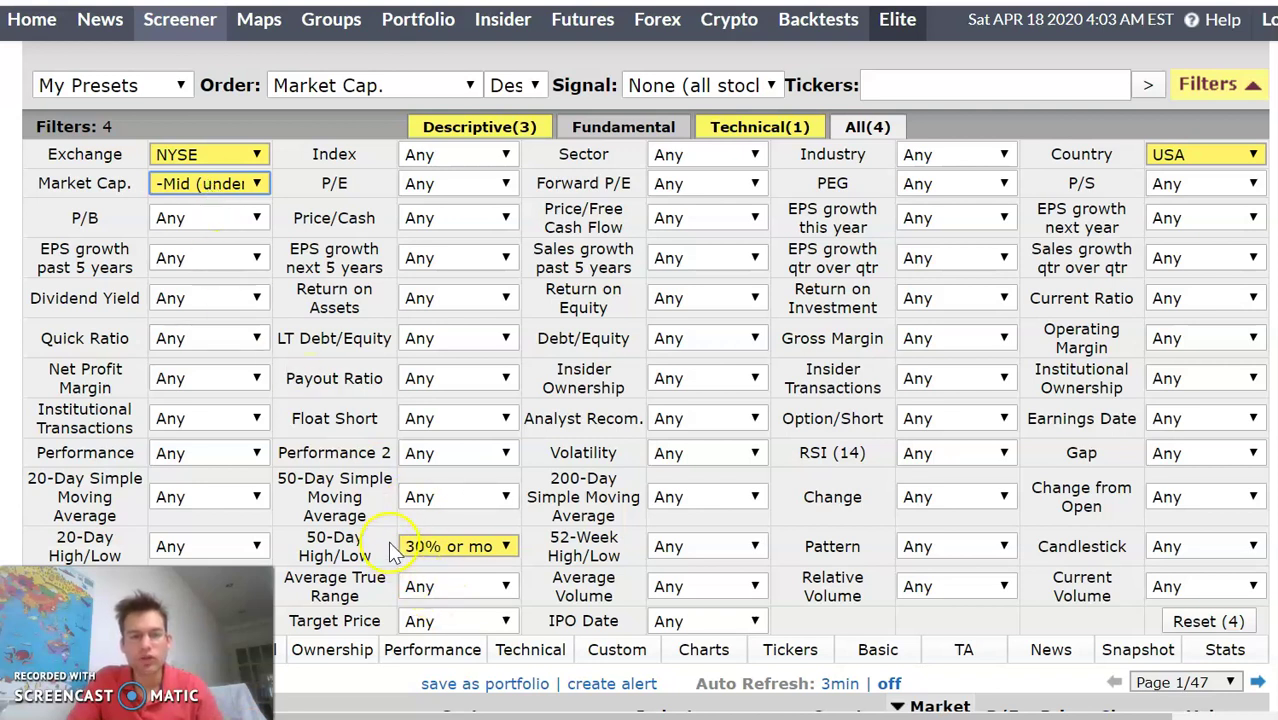
left_click(420, 556)
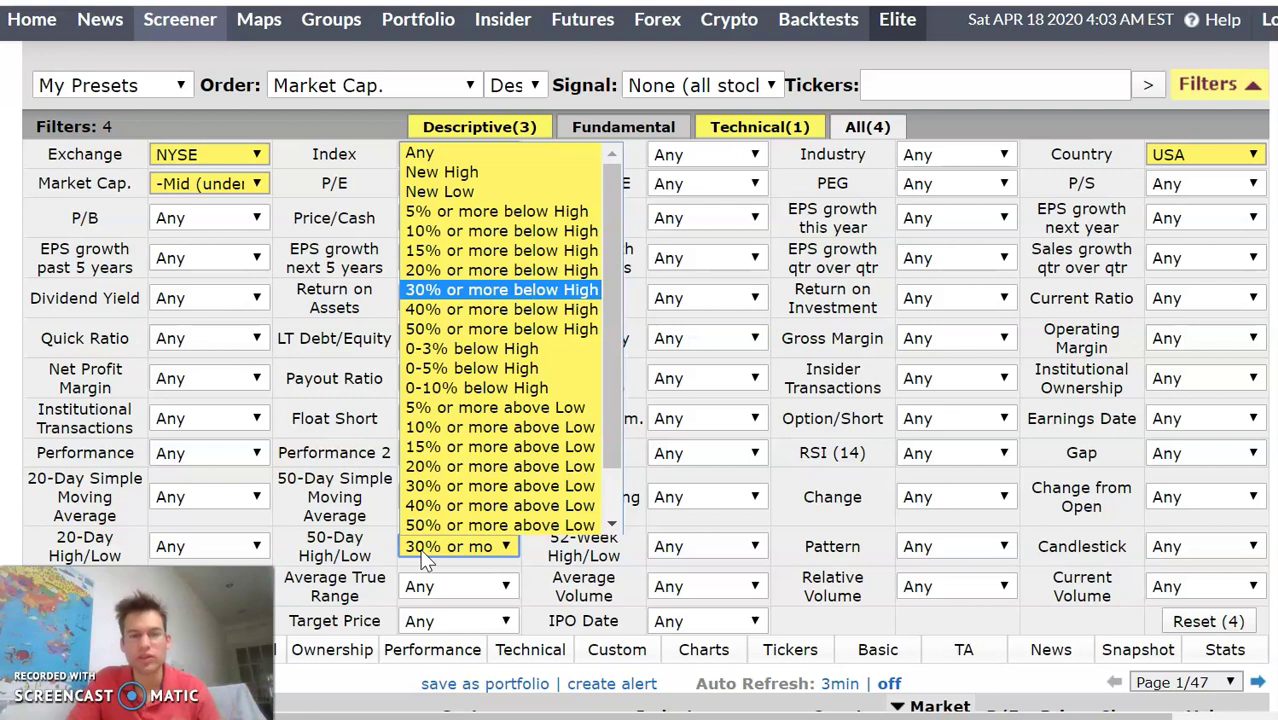
left_click(421, 556)
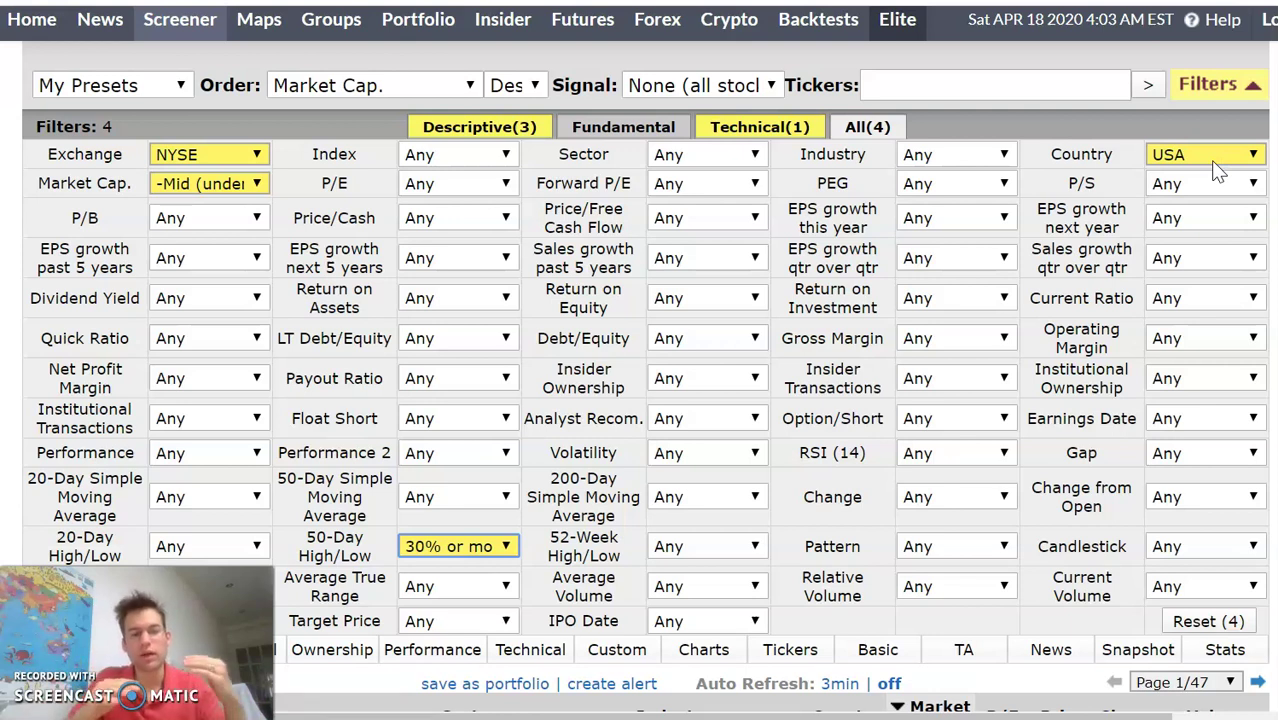
Step: Look through the screened stocks listed by market cap and locate Gartner, Inc. (IT)
scroll(1240, 180, "down", 1)
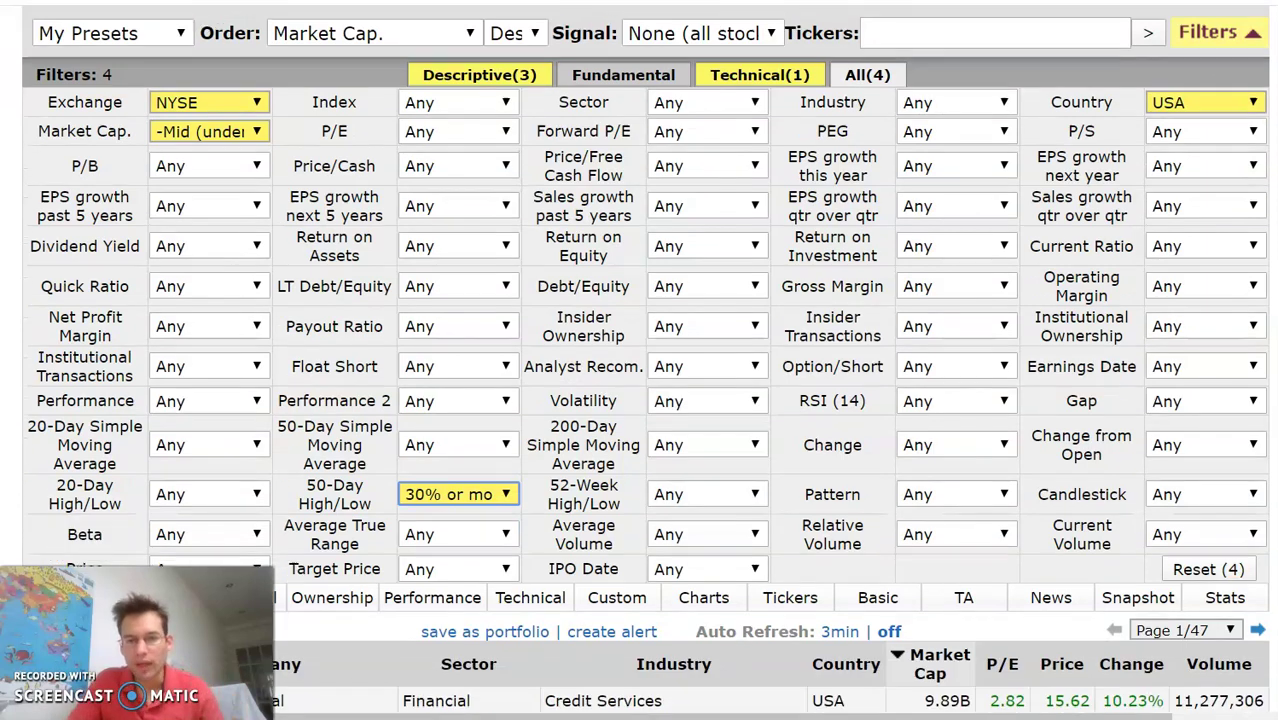
scroll(645, 360, "down", 5)
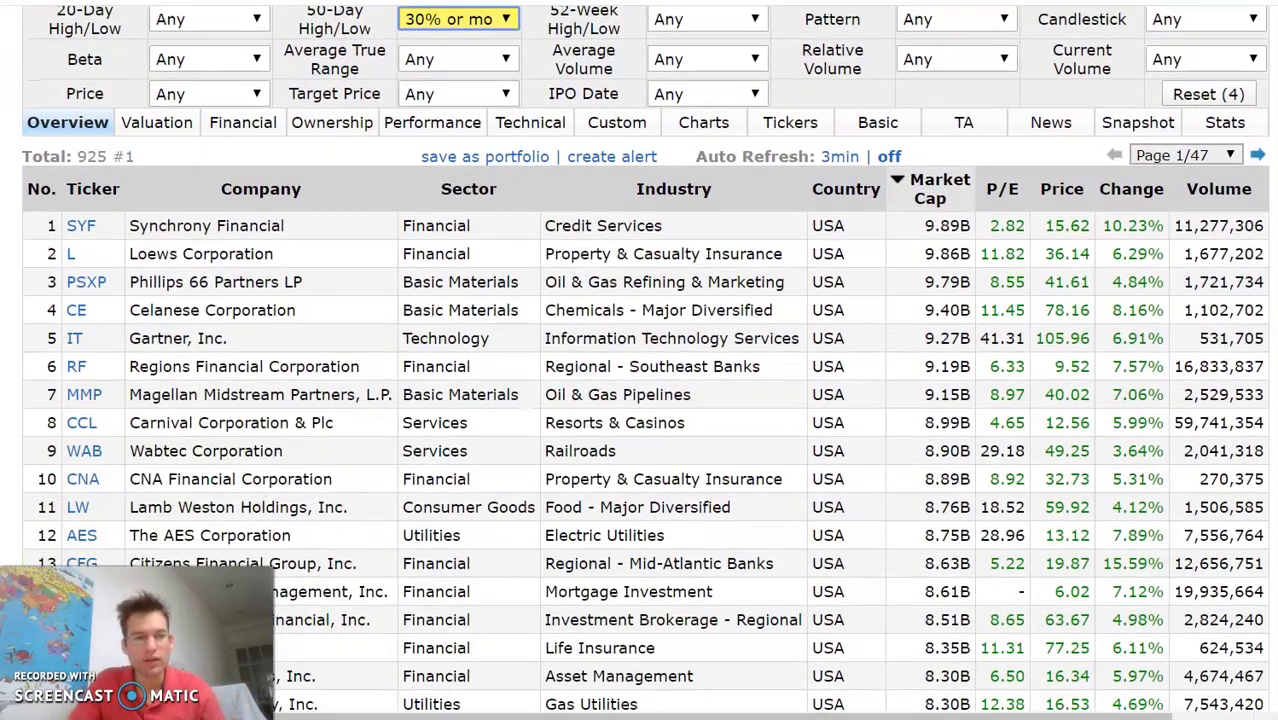
scroll(645, 360, "down", 1)
scroll(645, 360, "down", 1)
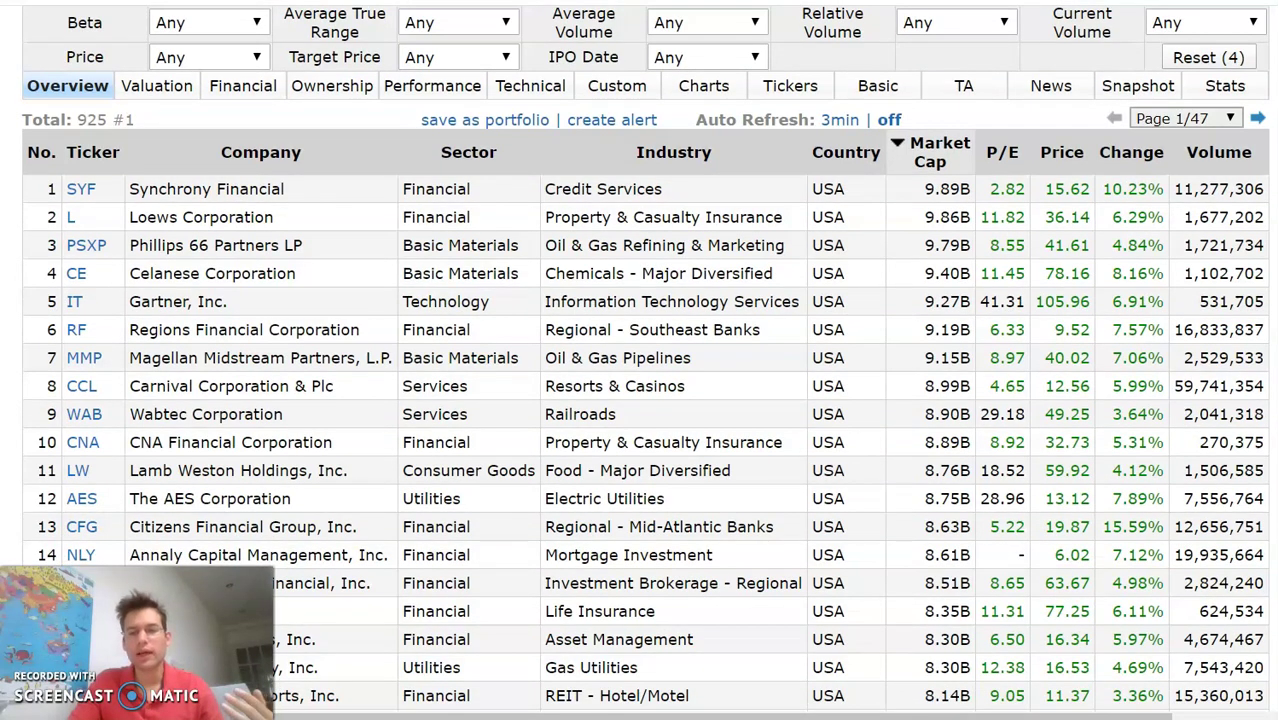
scroll(645, 360, "down", 1)
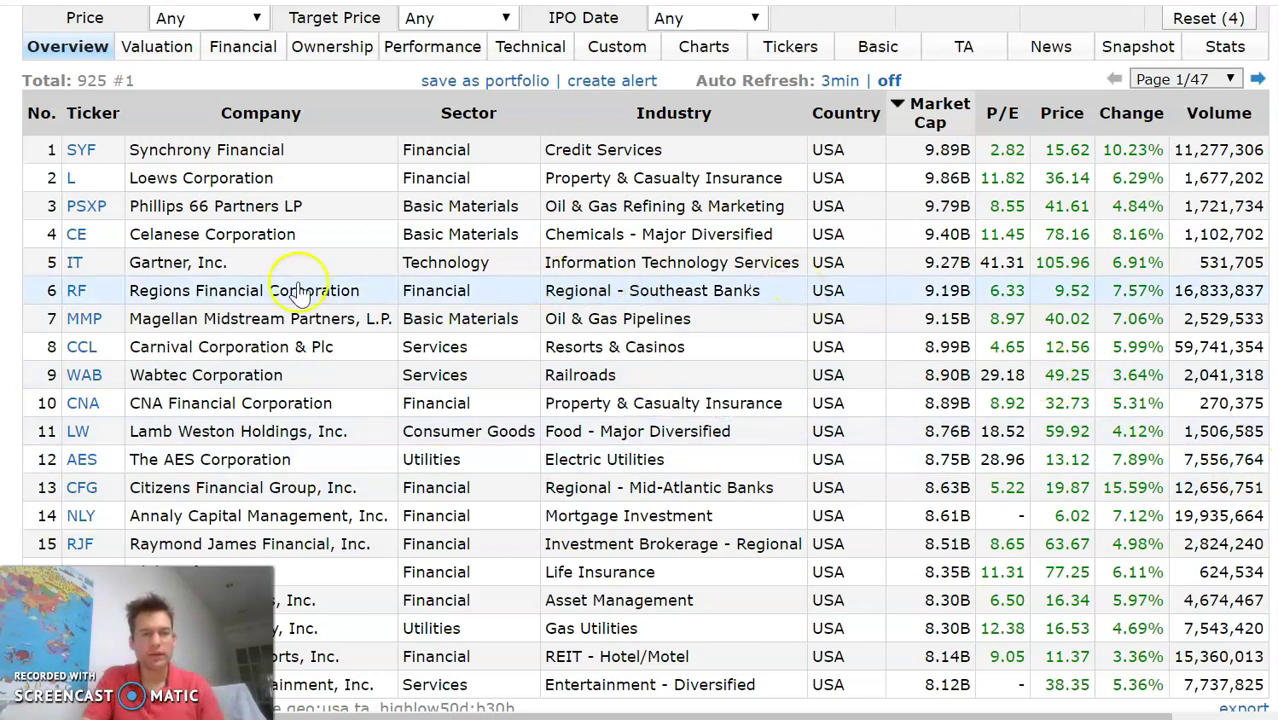
mouse_move(74, 266)
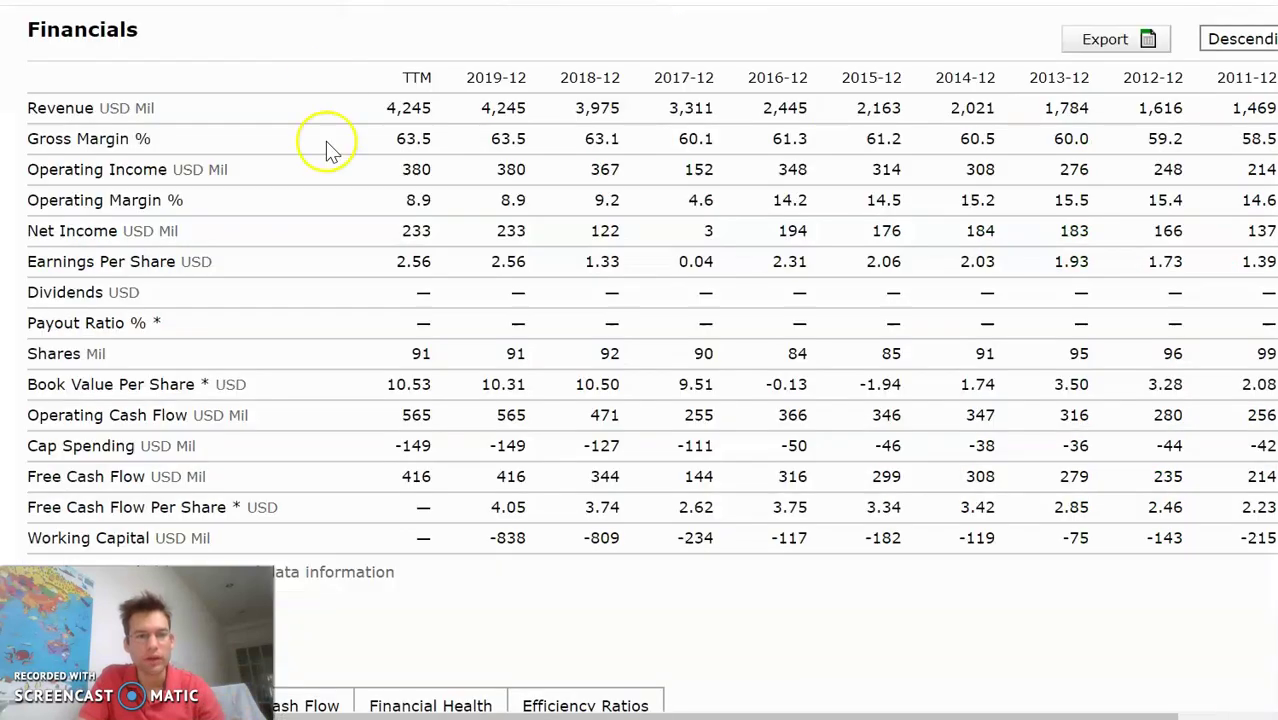
Step: Switch to Gartner's Key Ratios page on Morningstar and highlight the share counts from 2013 to 2019
scroll(331, 148, "up", 2)
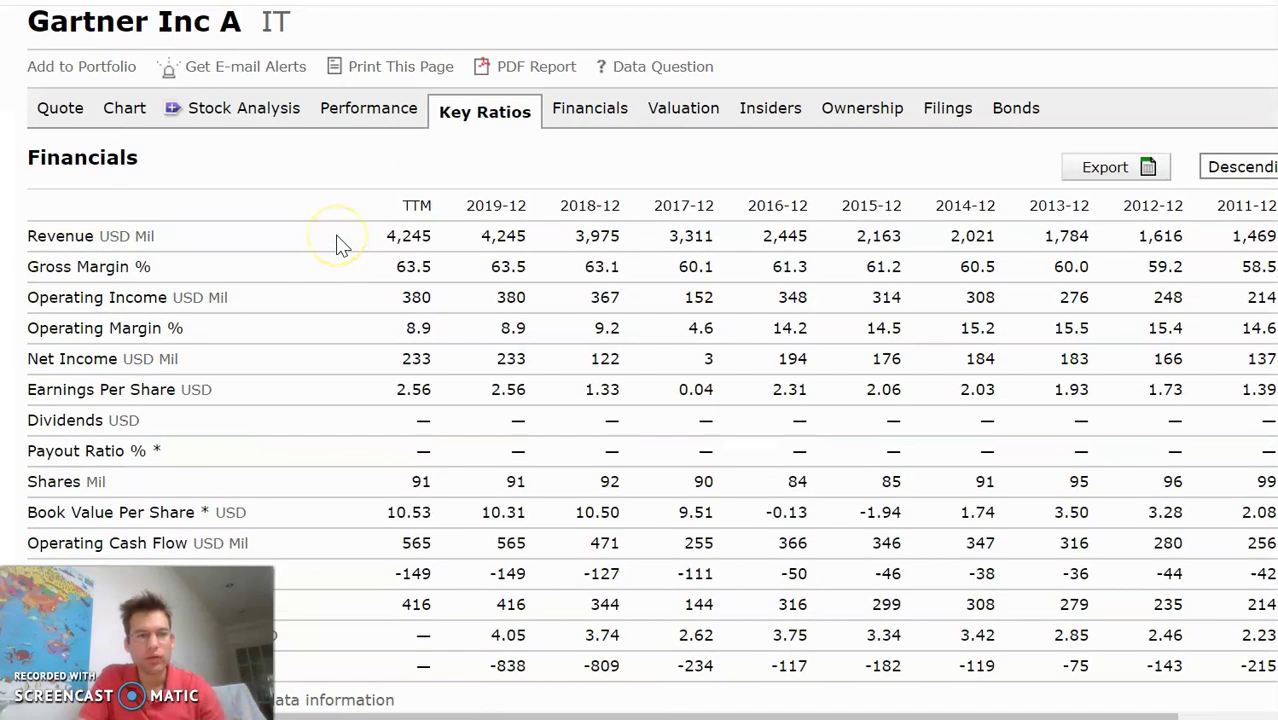
scroll(337, 245, "down", 1)
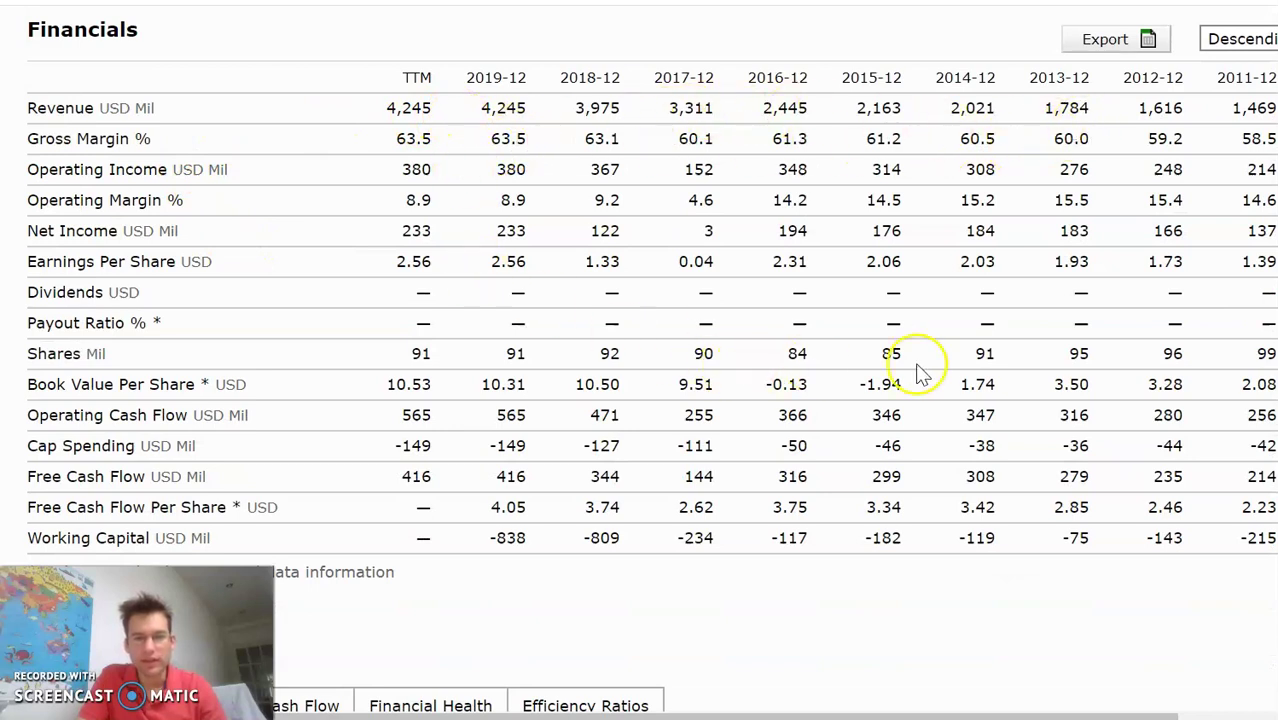
left_click_drag(1093, 357, 483, 353)
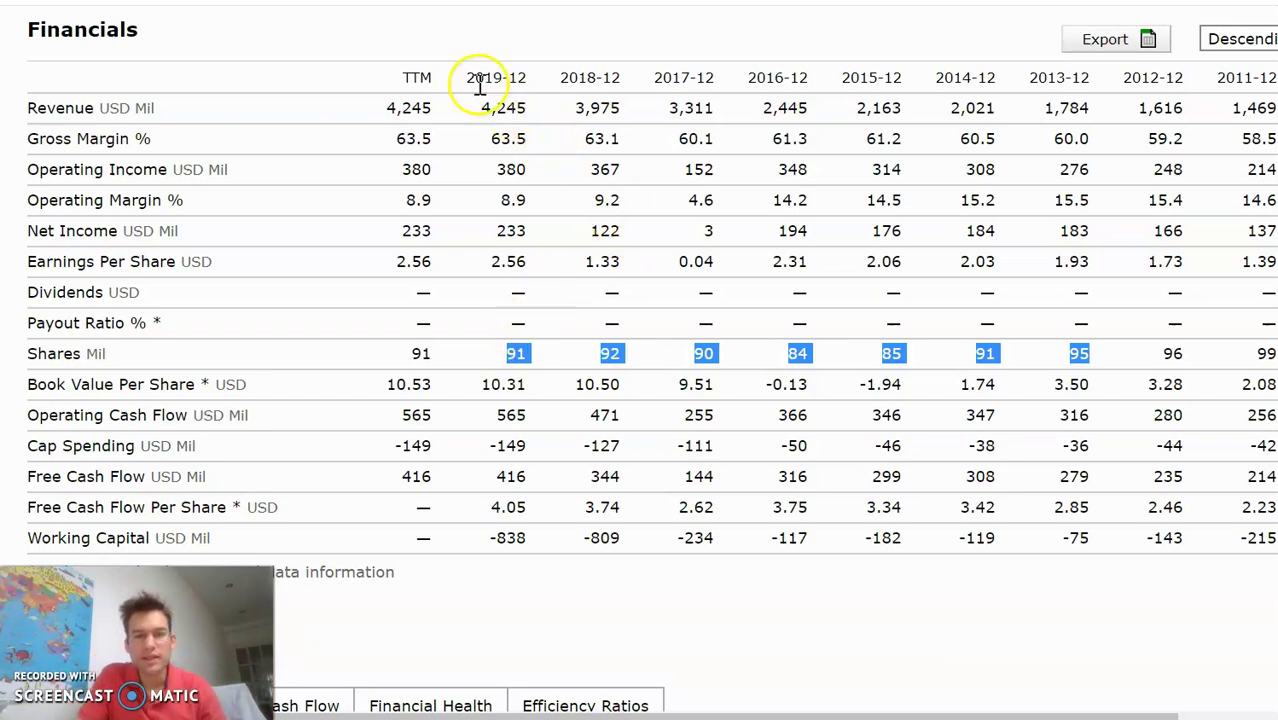
scroll(451, 348, "down", 2)
scroll(300, 420, "up", 2)
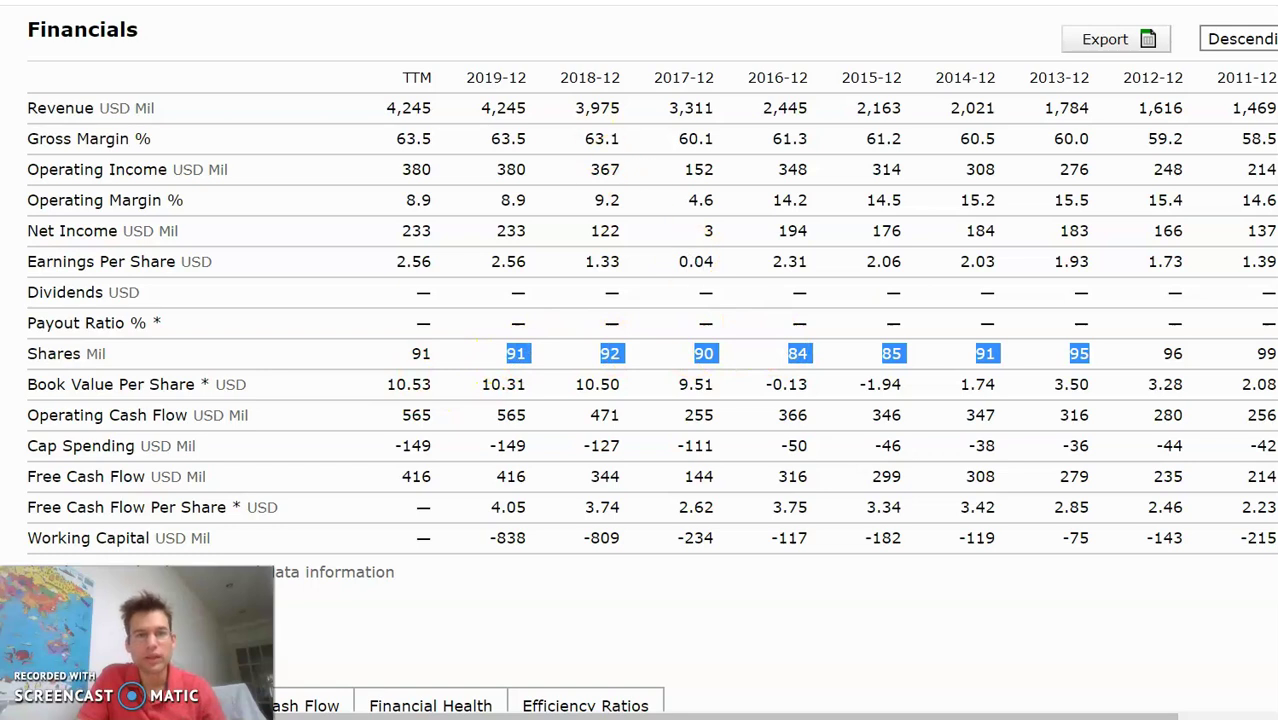
Step: Switch to Gartner's Dataroma page and check its superinvestor ownership and the insider buys and sells of the last three months
left_click(550, 1)
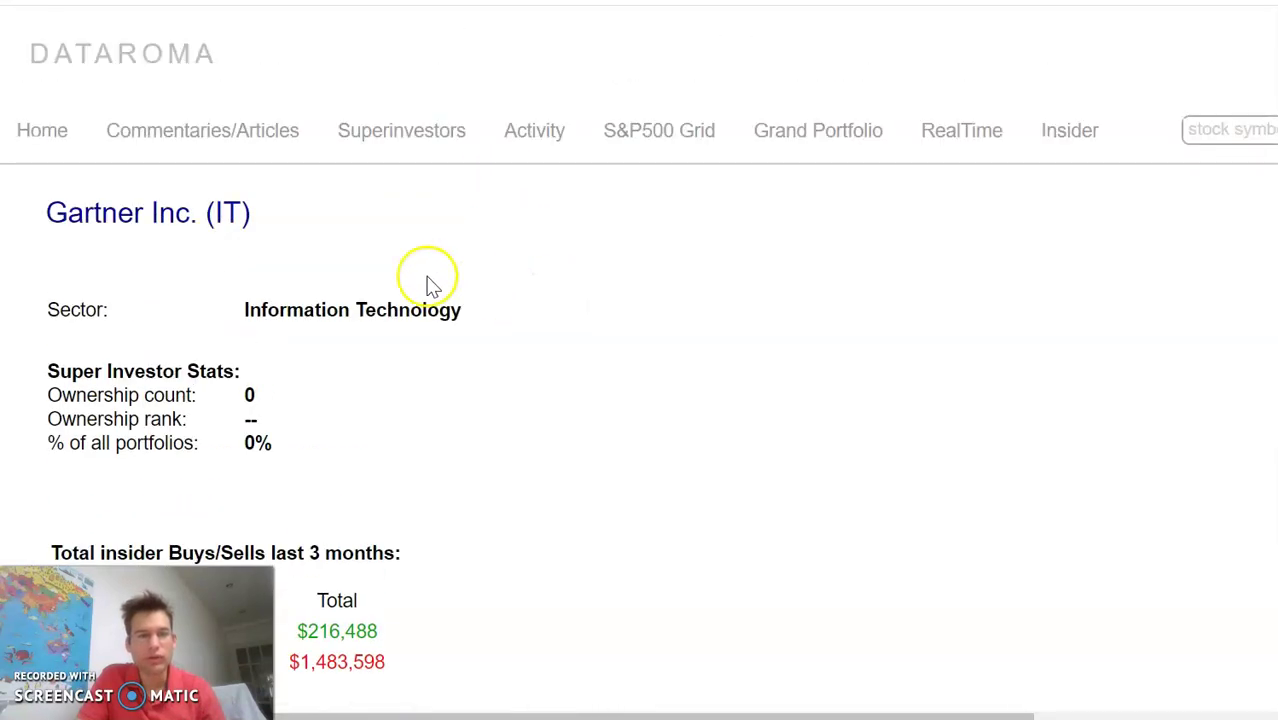
scroll(610, 402, "down", 2)
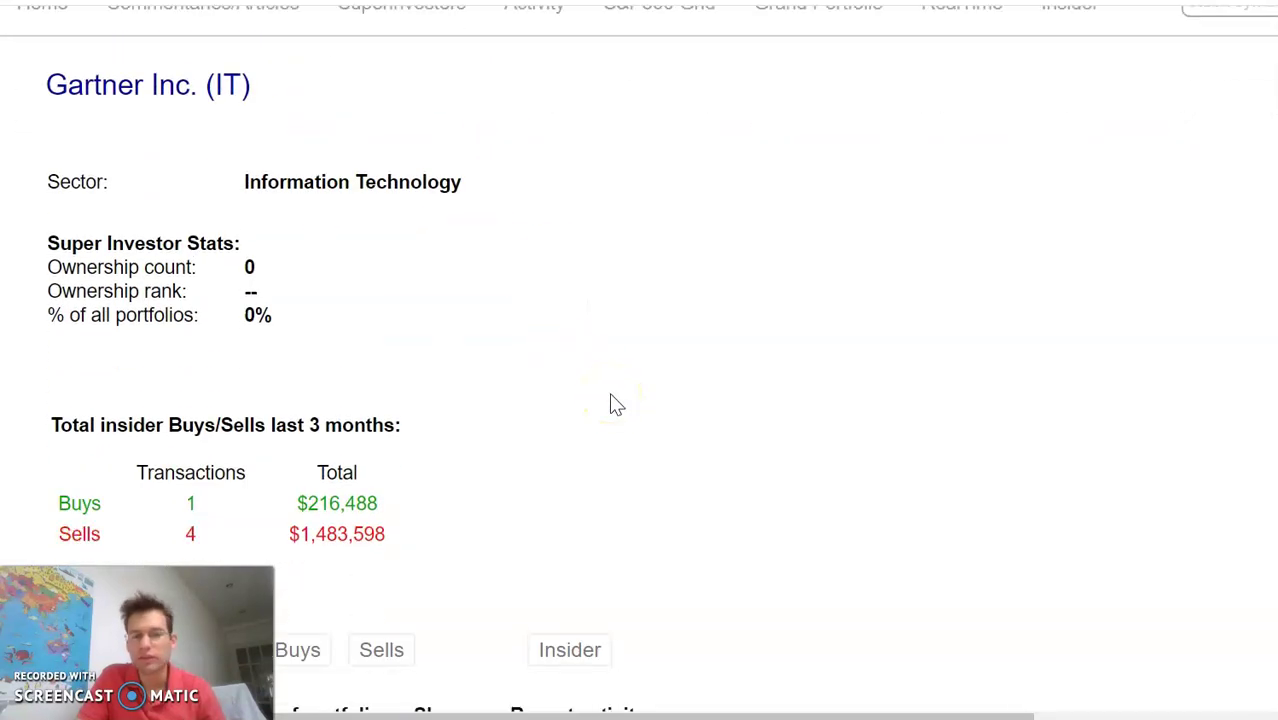
scroll(611, 397, "up", 2)
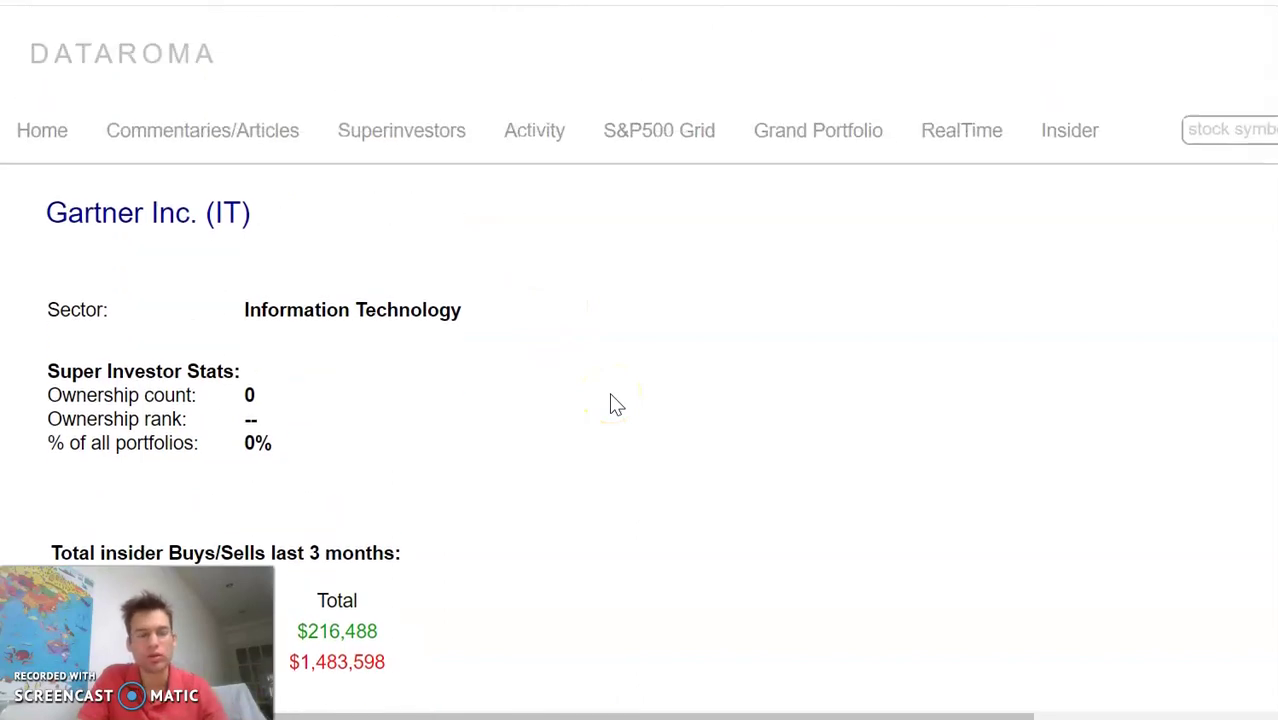
scroll(612, 404, "down", 5)
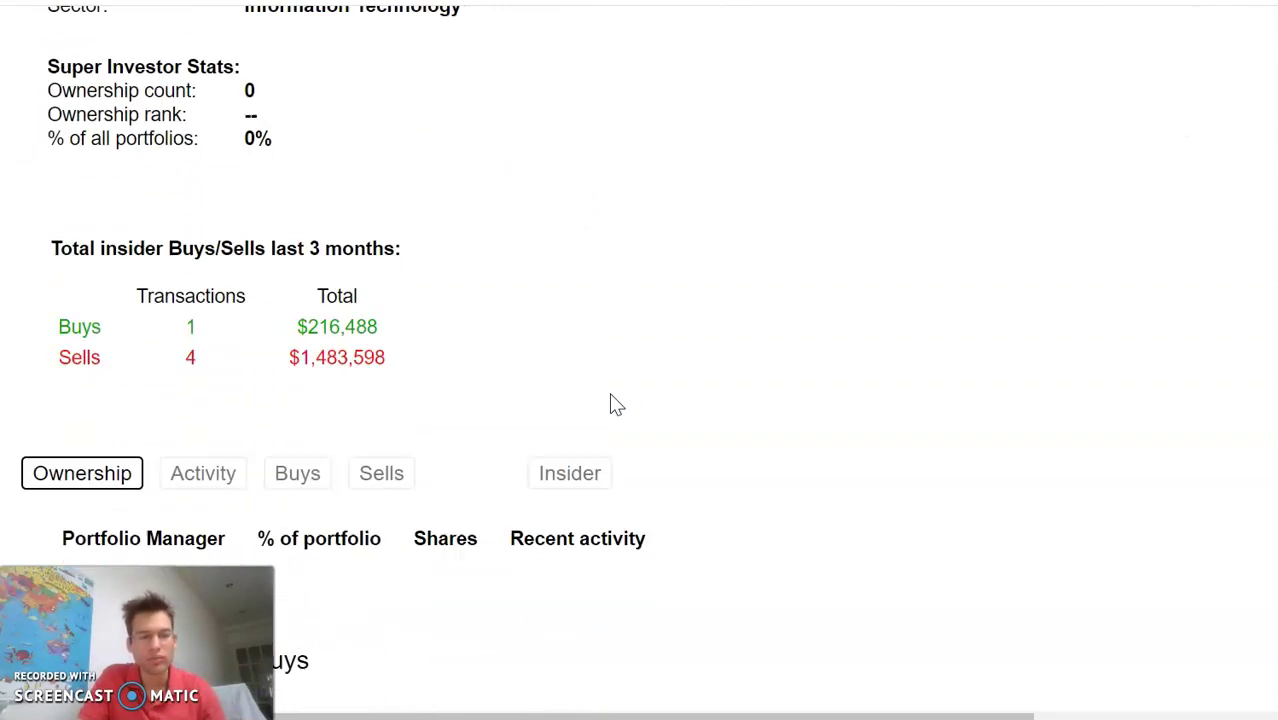
scroll(610, 395, "up", 4)
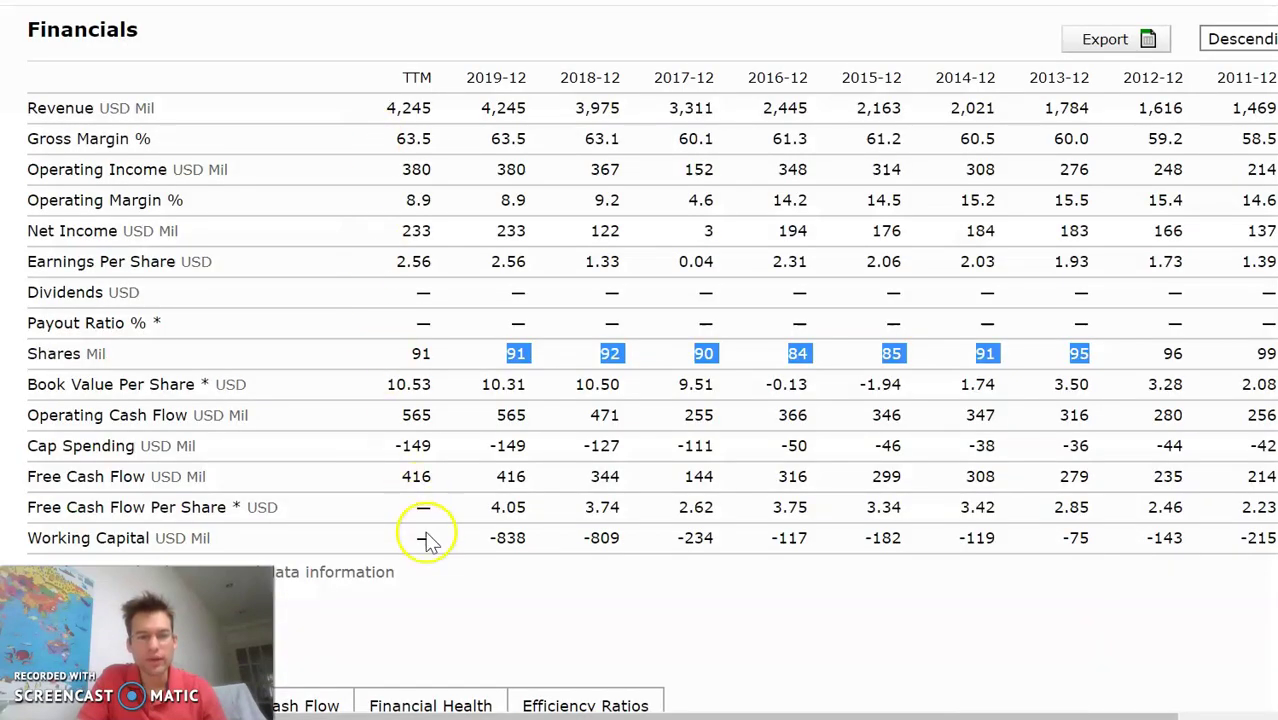
Step: Highlight Gartner's free cash flow for 2016 to 2019 on Morningstar, single out 2019, and consult its Seeking Alpha summary
left_click_drag(490, 483, 512, 476)
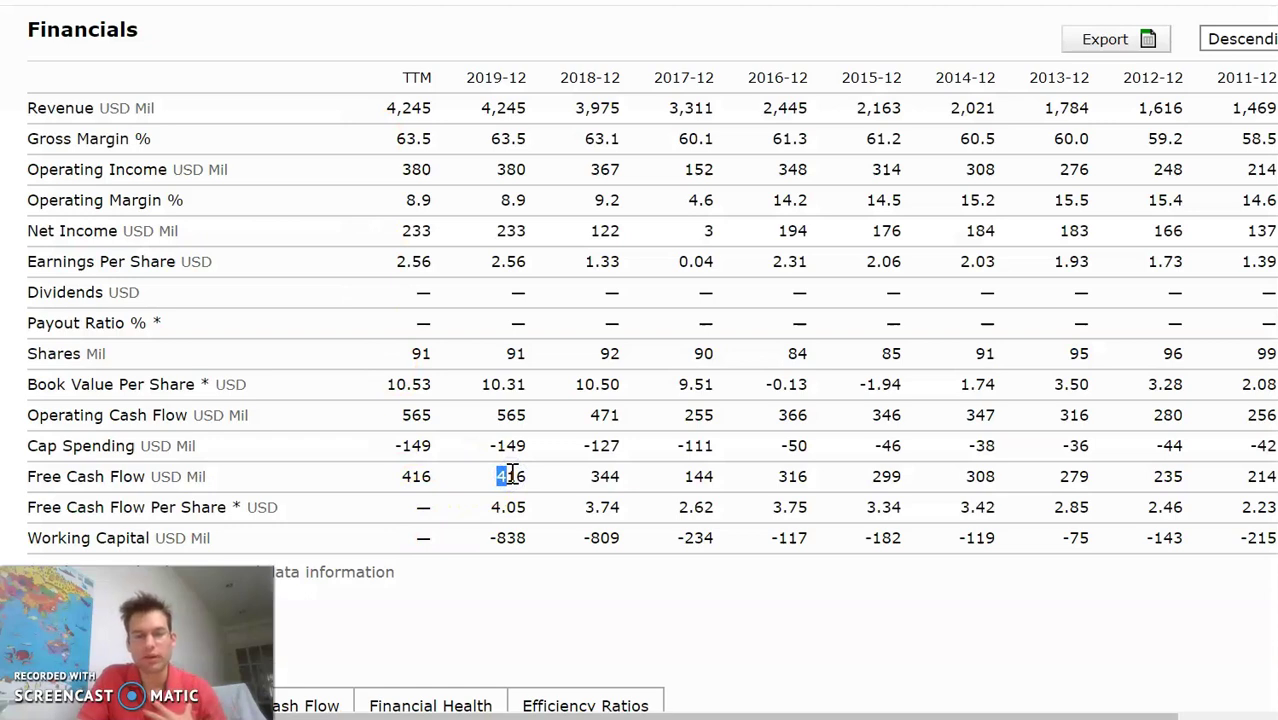
left_click(492, 477)
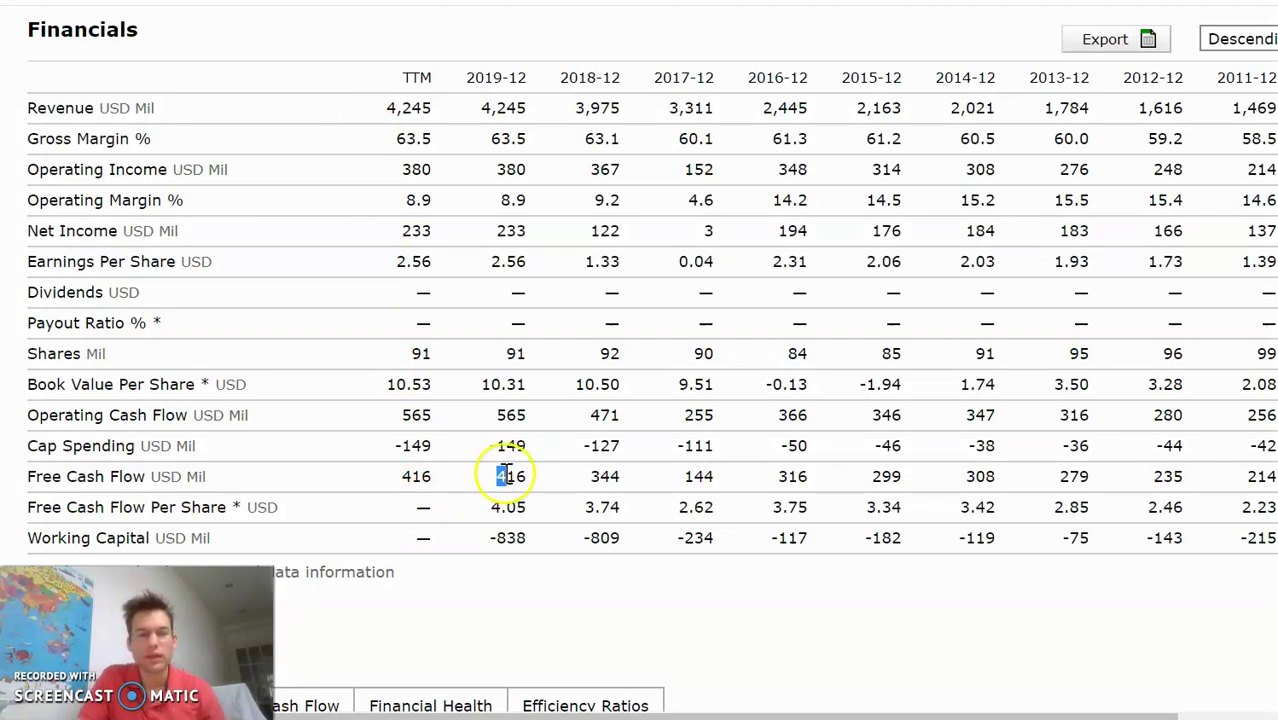
left_click_drag(488, 475, 851, 476)
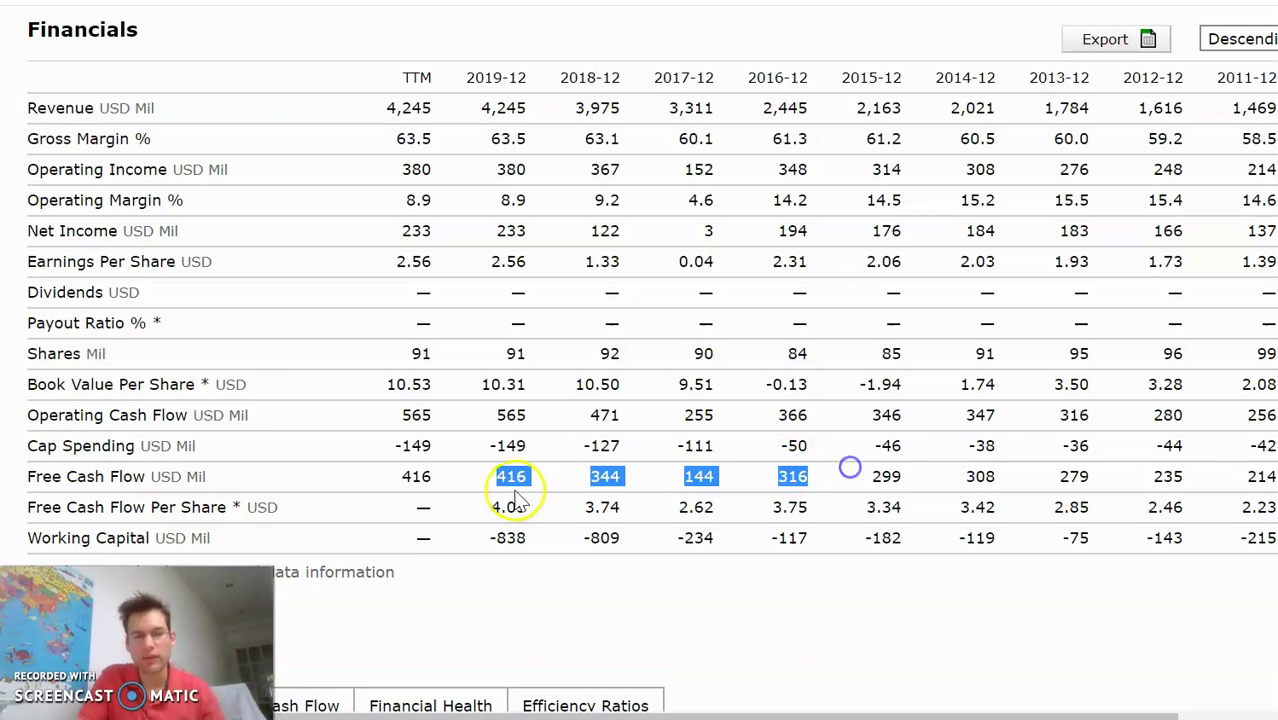
left_click(484, 490)
left_click_drag(484, 490, 545, 478)
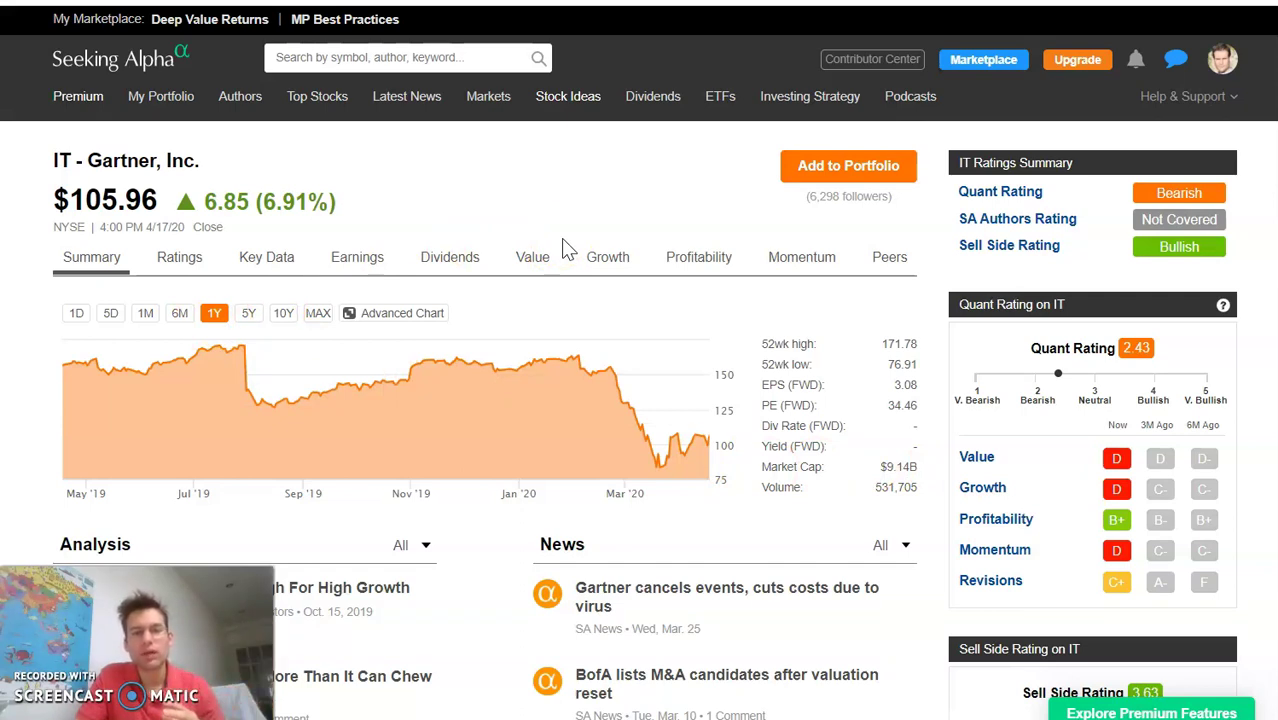
mouse_move(570, 387)
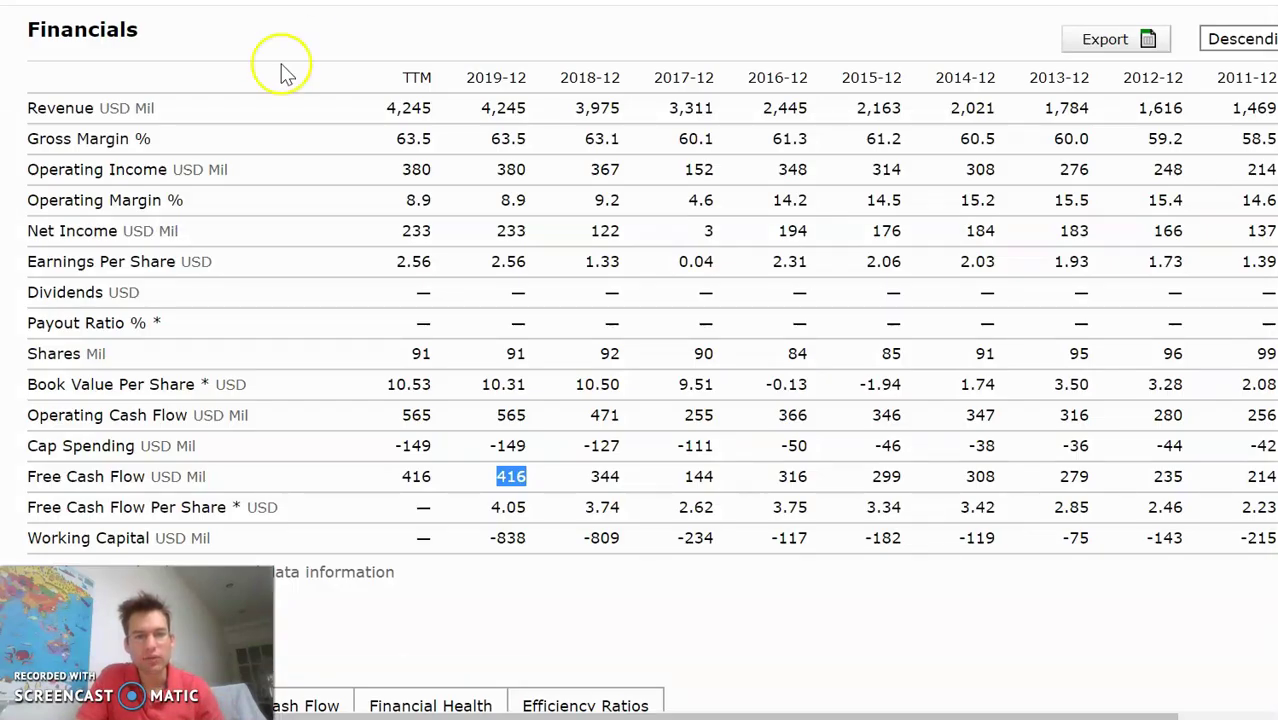
Step: Return to Morningstar and open Gartner's balance sheet in the company's financial statements
scroll(285, 63, "up", 3)
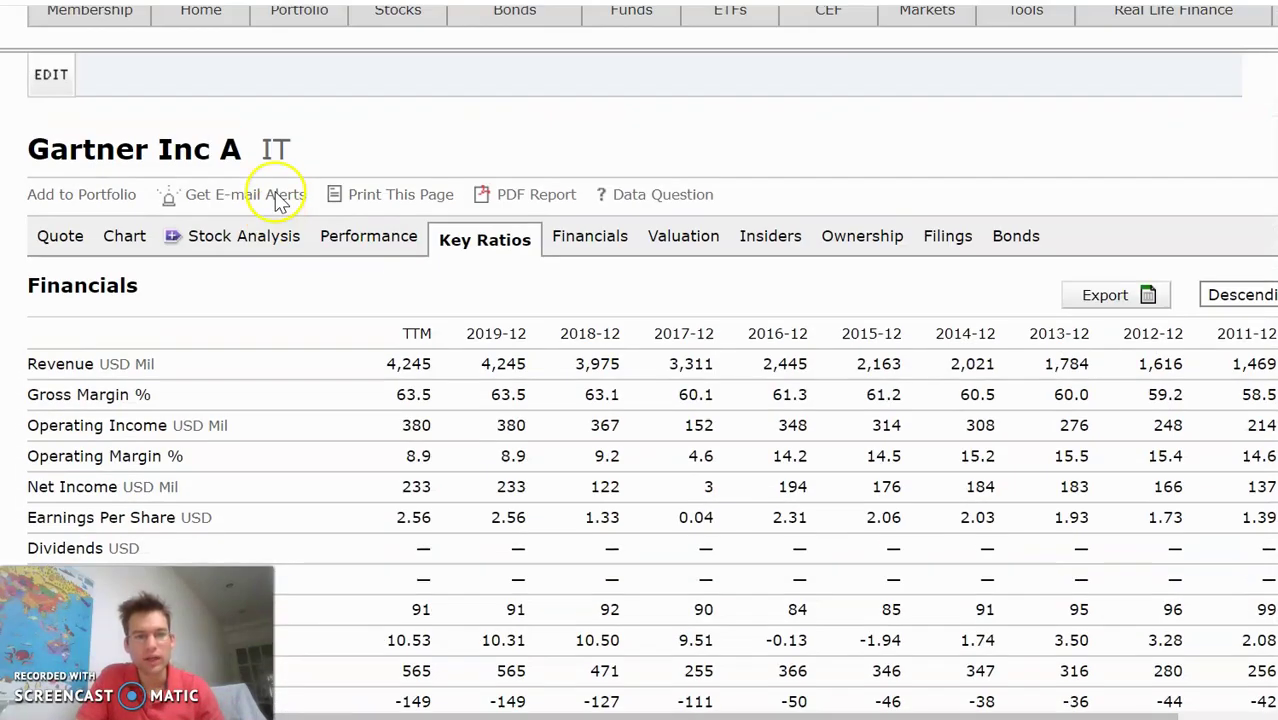
left_click(565, 240)
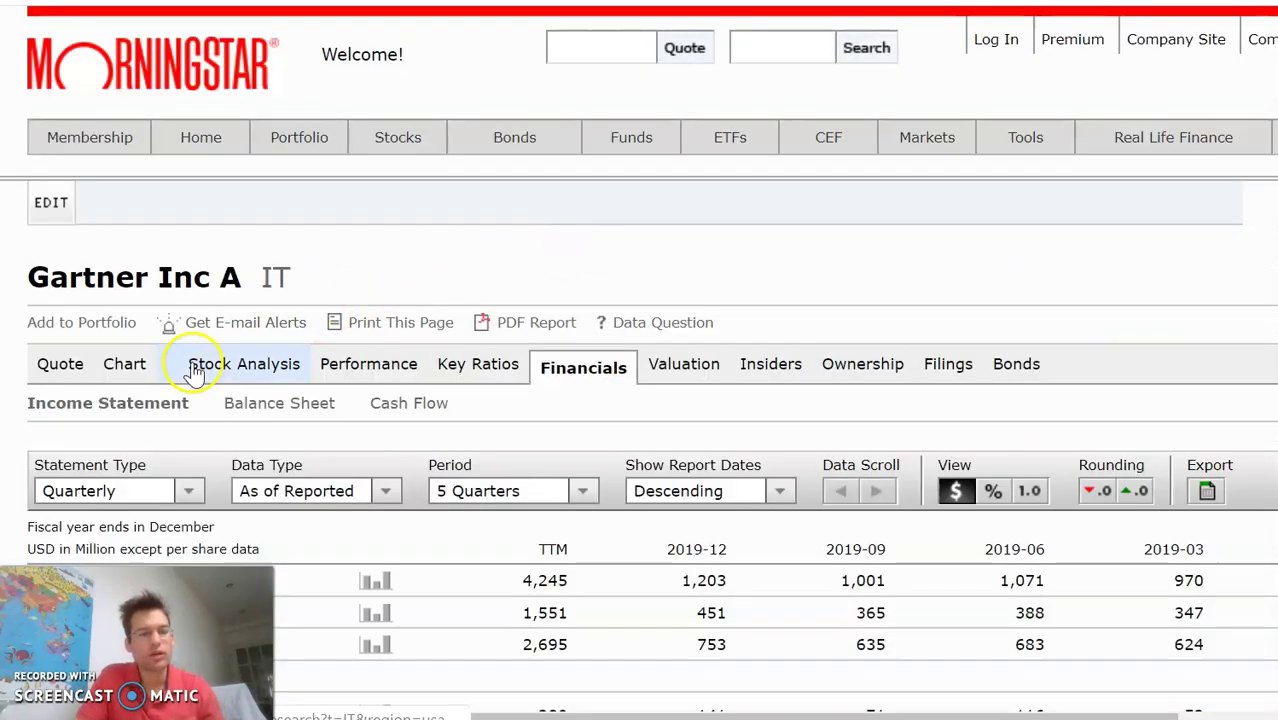
left_click_drag(288, 412, 262, 411)
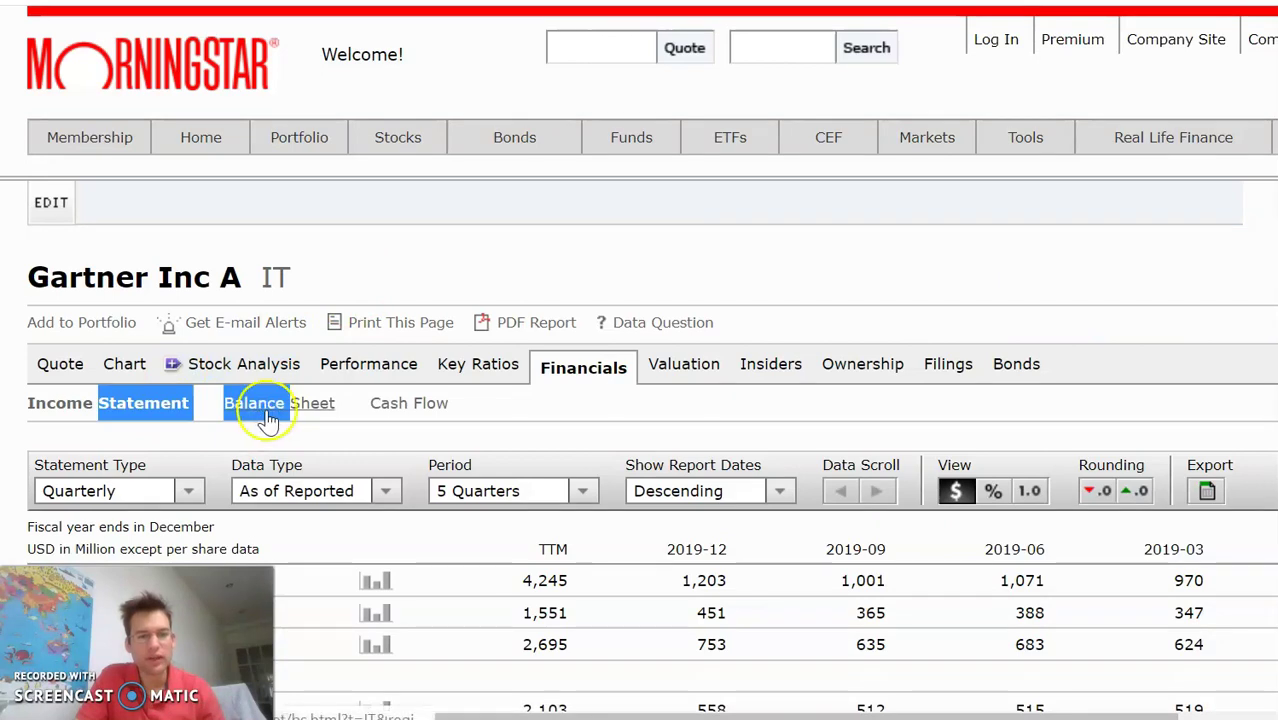
left_click(266, 415)
Step: Examine the balance sheet's cash, assets and liabilities, and highlight the long-term debt entry
scroll(222, 455, "down", 2)
scroll(222, 455, "down", 5)
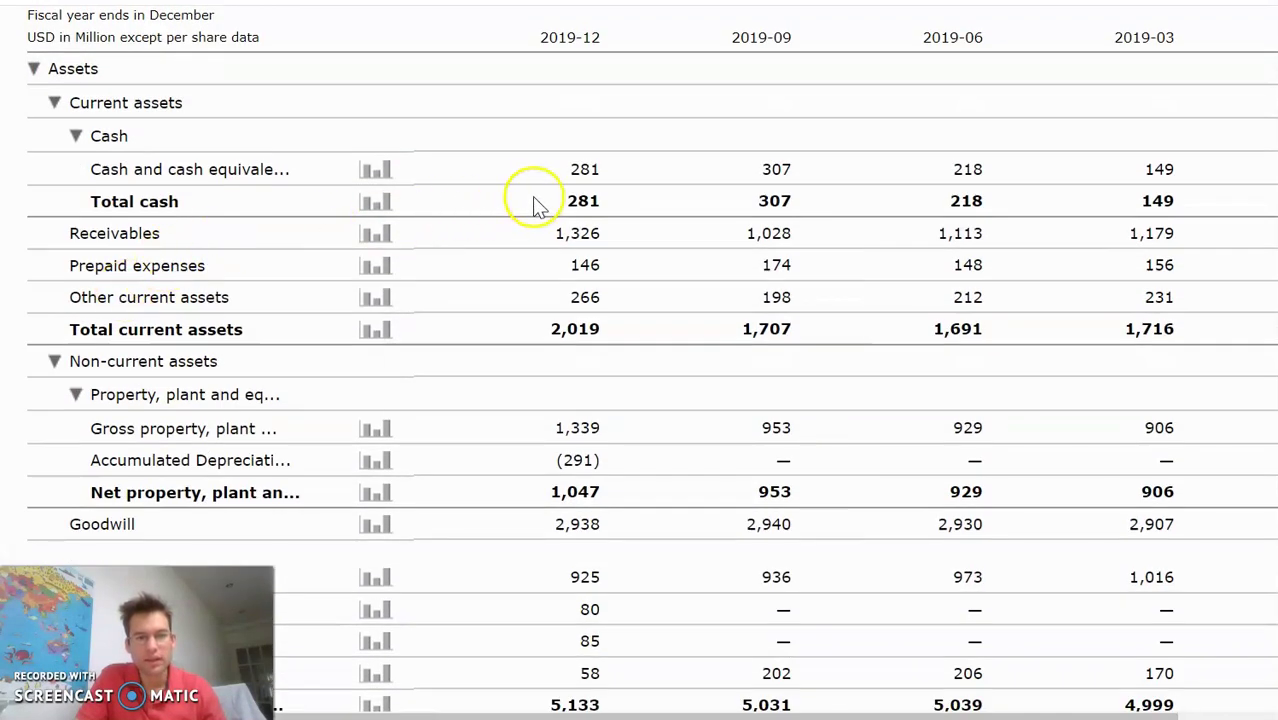
scroll(536, 222, "down", 3)
scroll(133, 345, "down", 6)
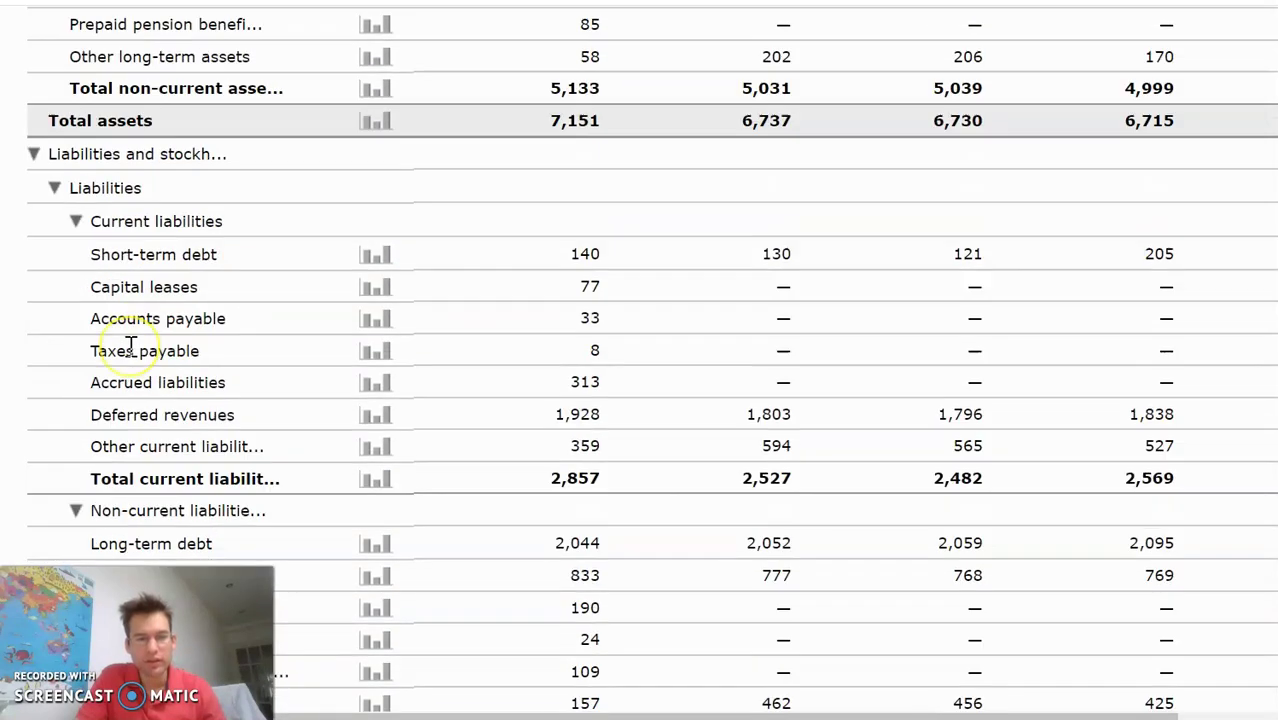
left_click_drag(158, 390, 205, 392)
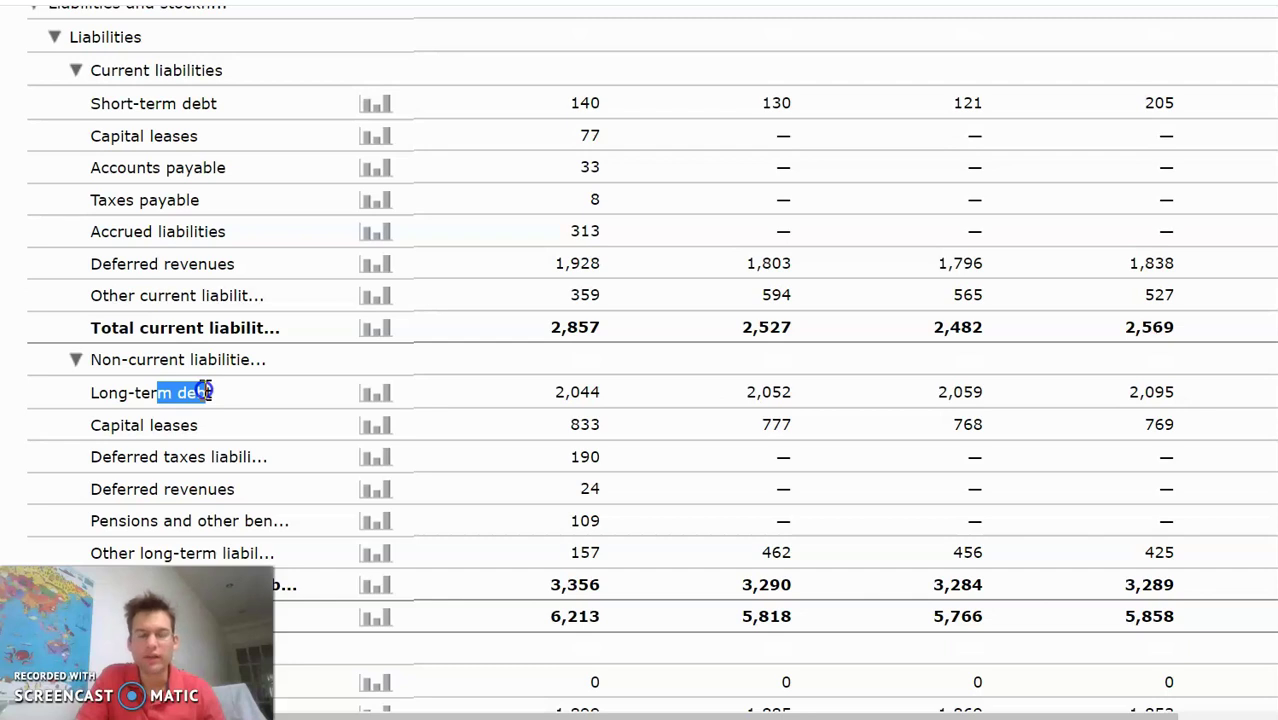
scroll(205, 390, "up", 2)
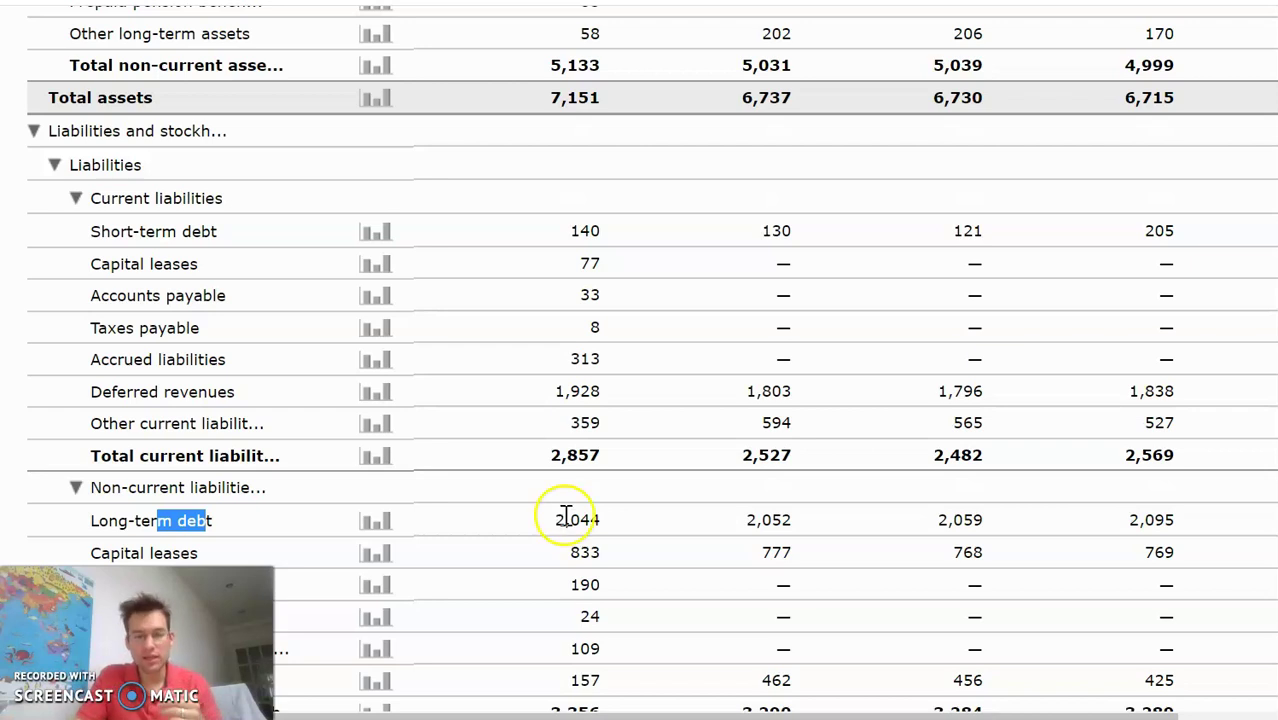
Step: Highlight the December 2019 long-term debt figure on Gartner's balance sheet, then clear the selection
left_click_drag(560, 515, 600, 517)
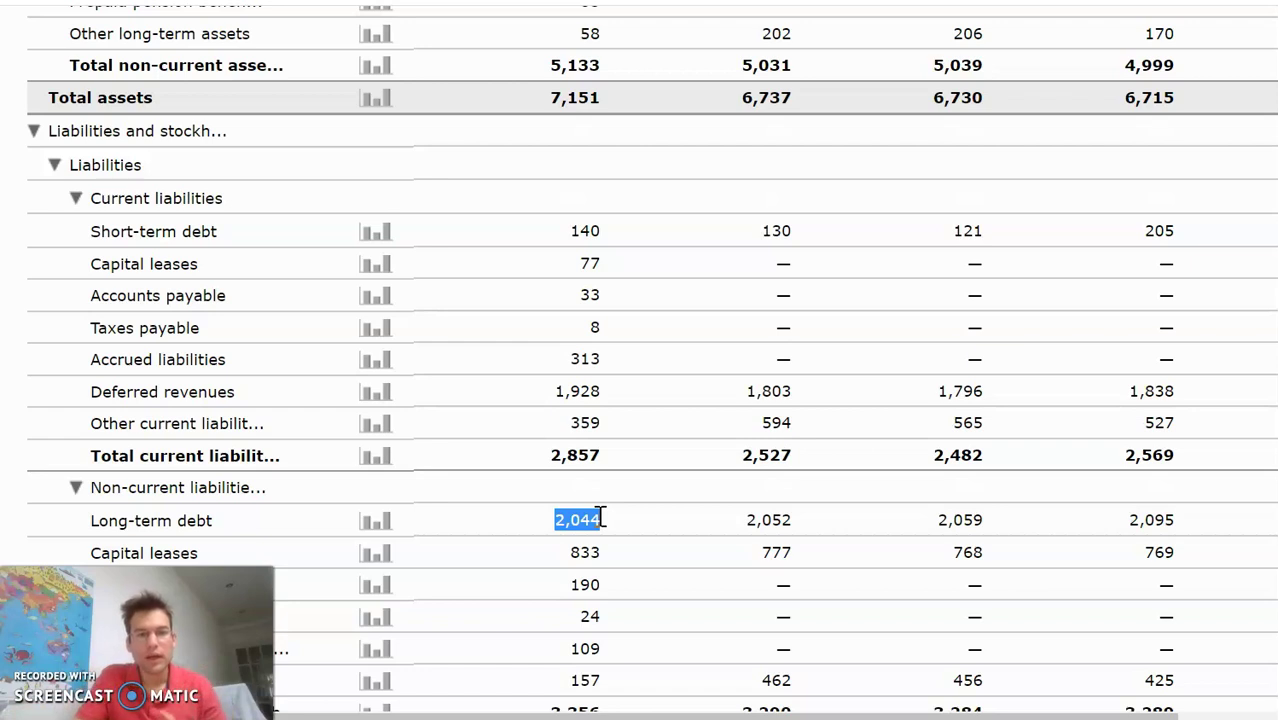
right_click(549, 528)
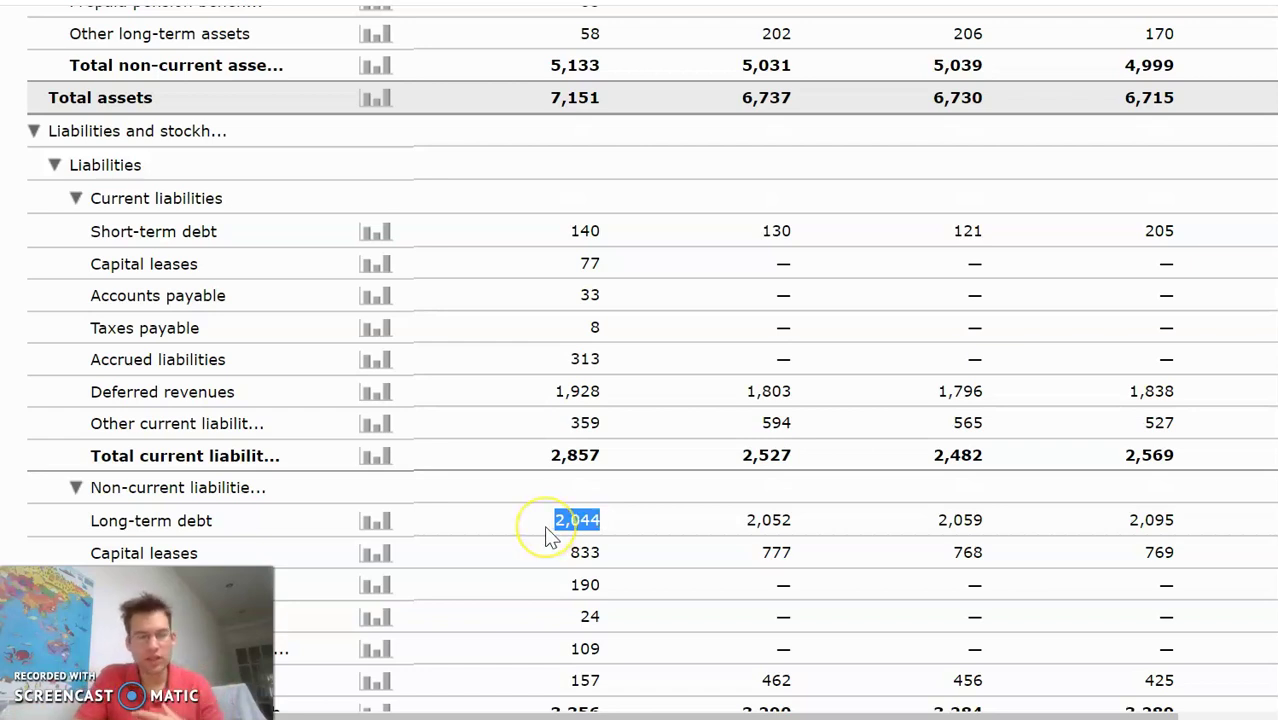
left_click(470, 521)
left_click(548, 525)
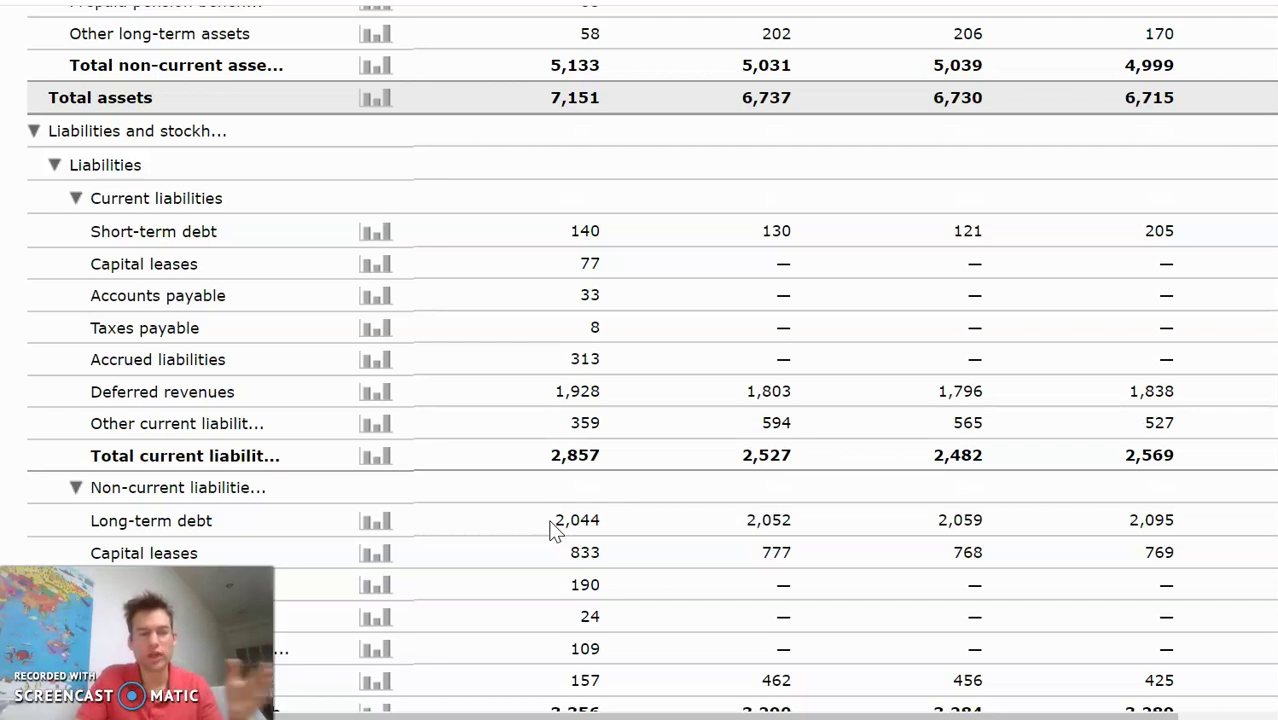
Step: Leave the balance sheet and open Gartner's Valuation page on Morningstar
scroll(556, 530, "up", 3)
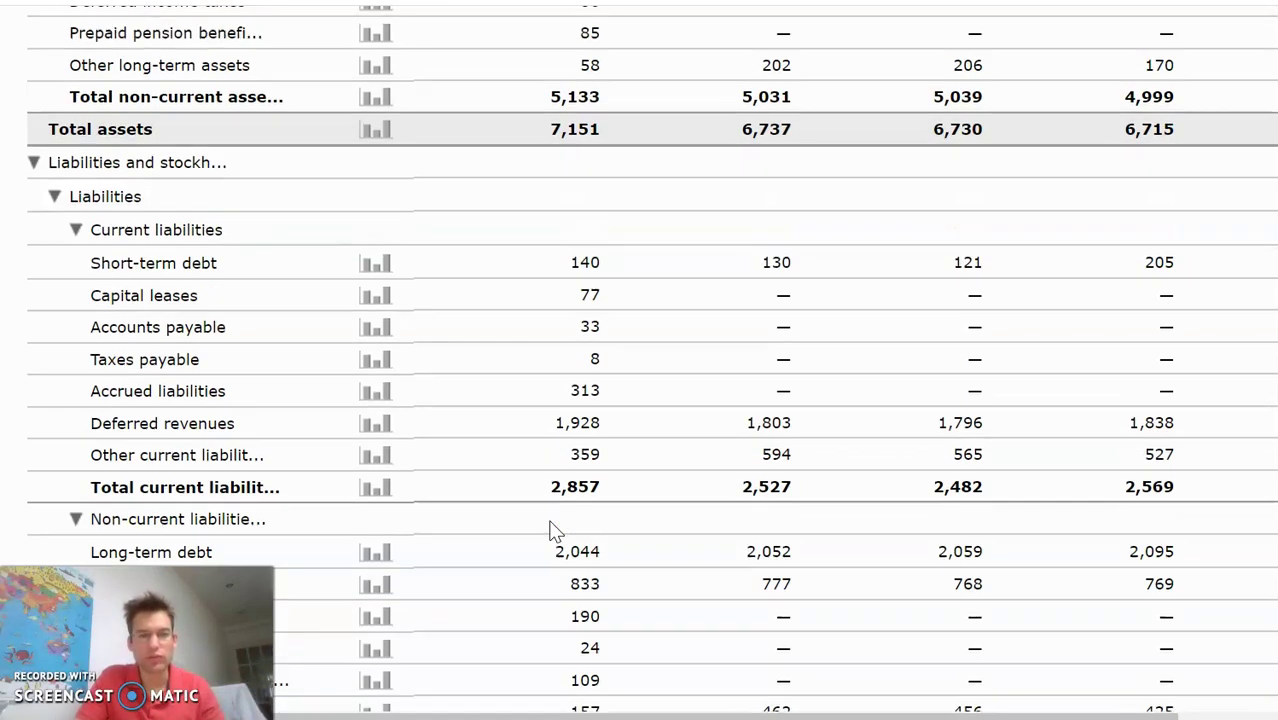
scroll(556, 530, "up", 1)
scroll(556, 530, "up", 4)
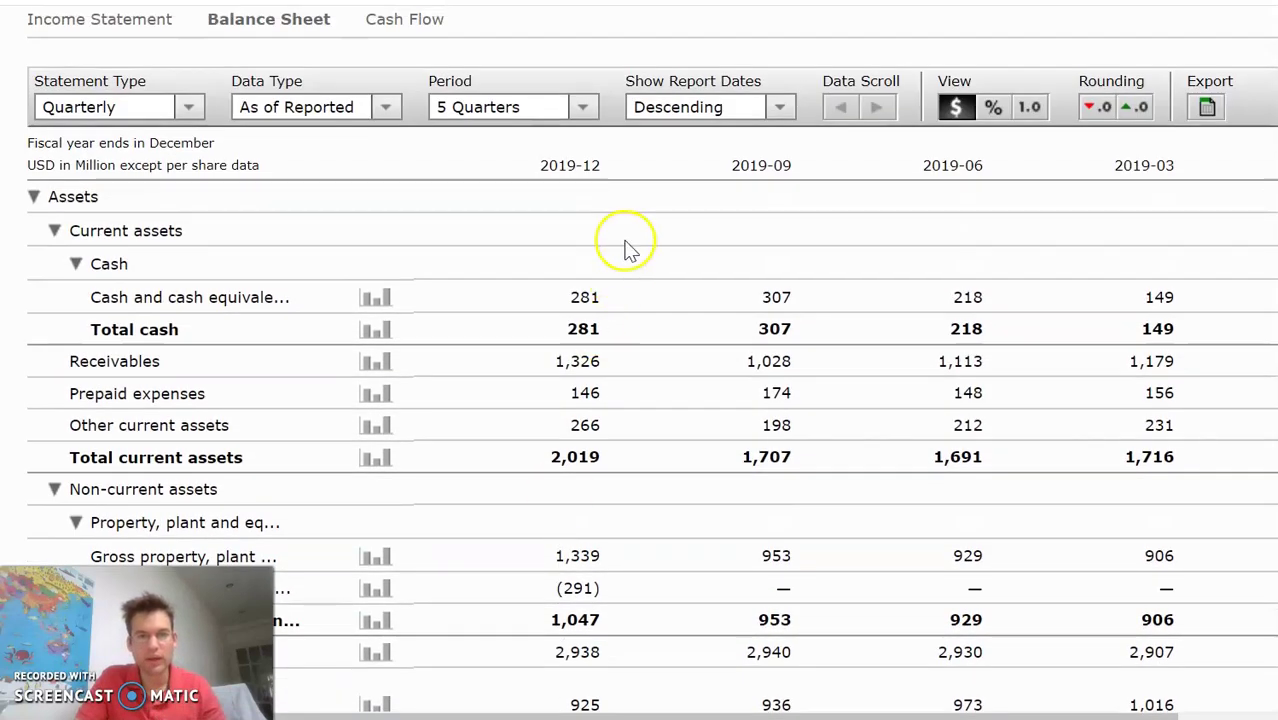
scroll(622, 245, "up", 2)
left_click(683, 108)
scroll(456, 383, "down", 2)
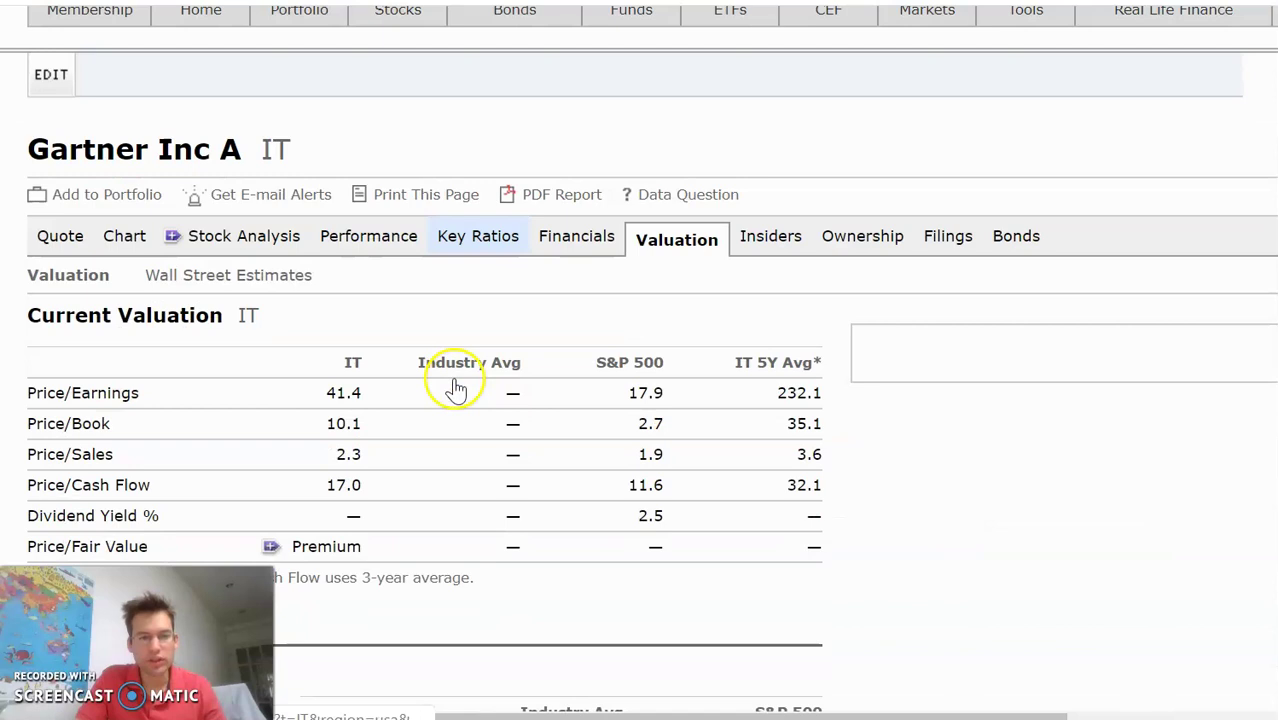
Step: Compare Gartner's current Price/Sales ratio with its five-year average by highlighting both figures in the Current Valuation table
scroll(337, 480, "down", 1)
left_click_drag(334, 326, 377, 326)
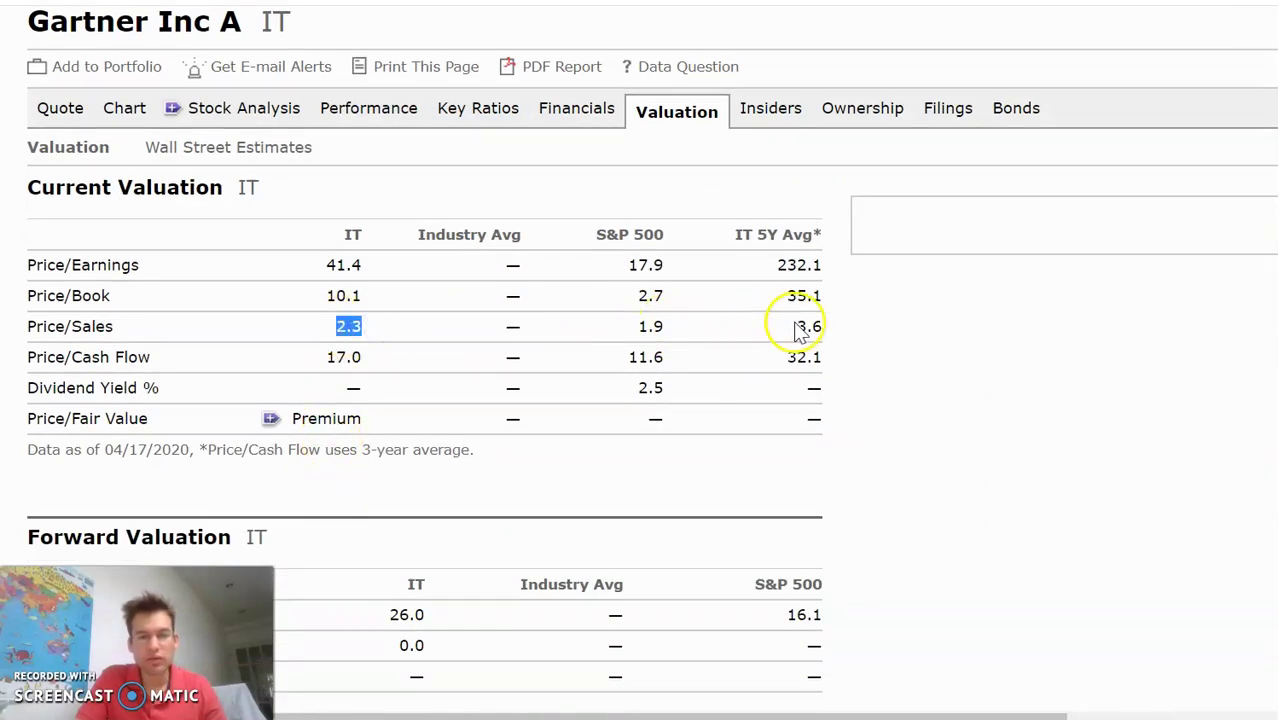
mouse_move(795, 326)
left_mouse_down()
mouse_move(835, 335)
mouse_move(818, 327)
left_mouse_up()
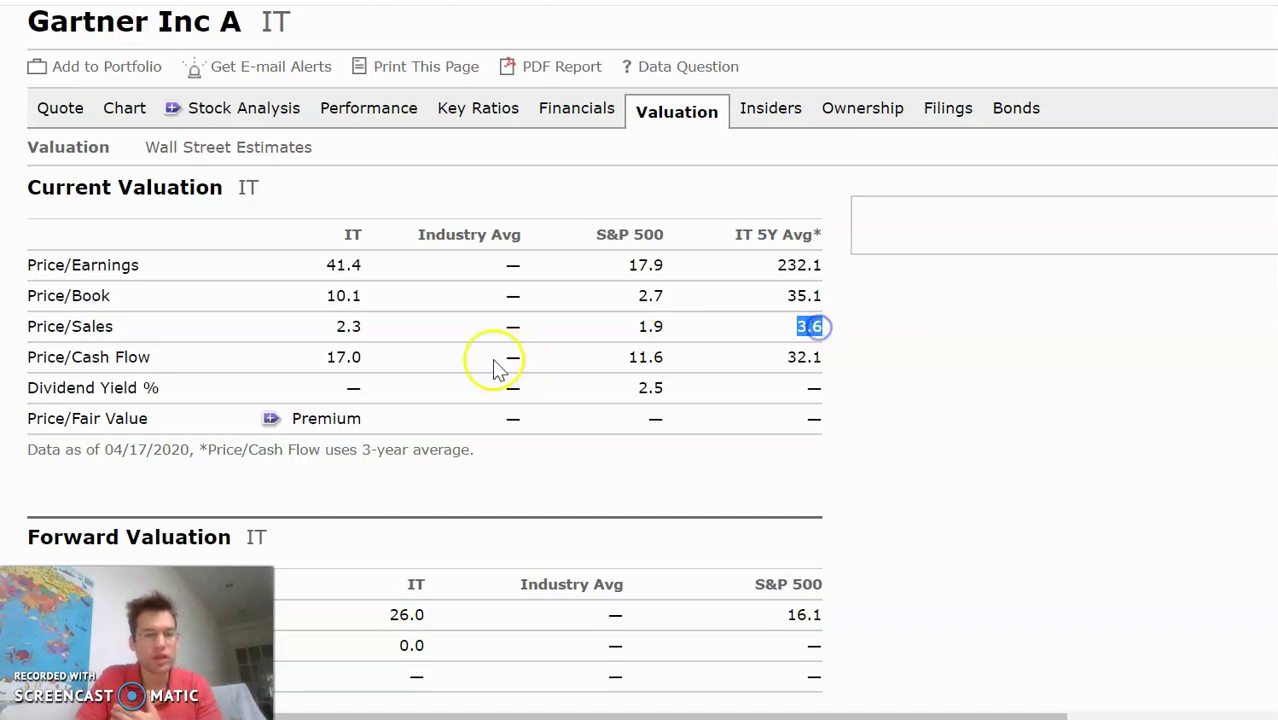
left_click(339, 324)
left_click_drag(339, 324, 363, 324)
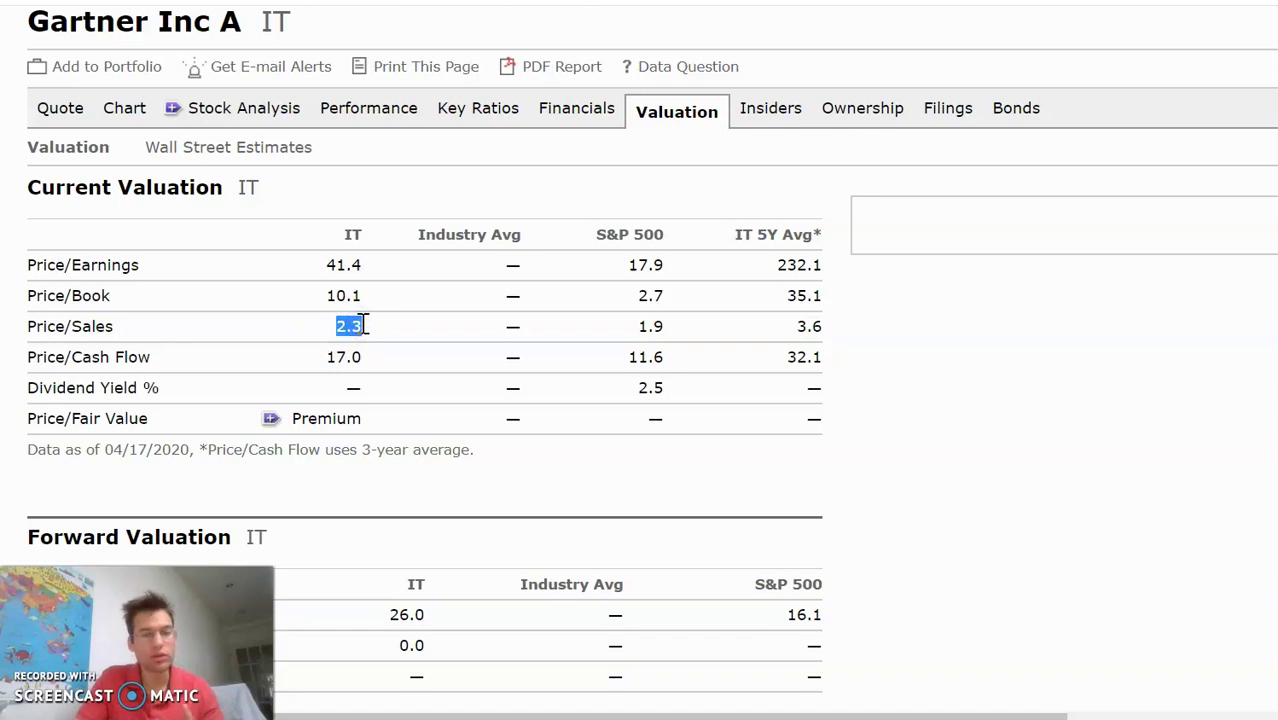
Step: Switch Gartner's Valuation History chart to Price/Sales
scroll(362, 323, "down", 5)
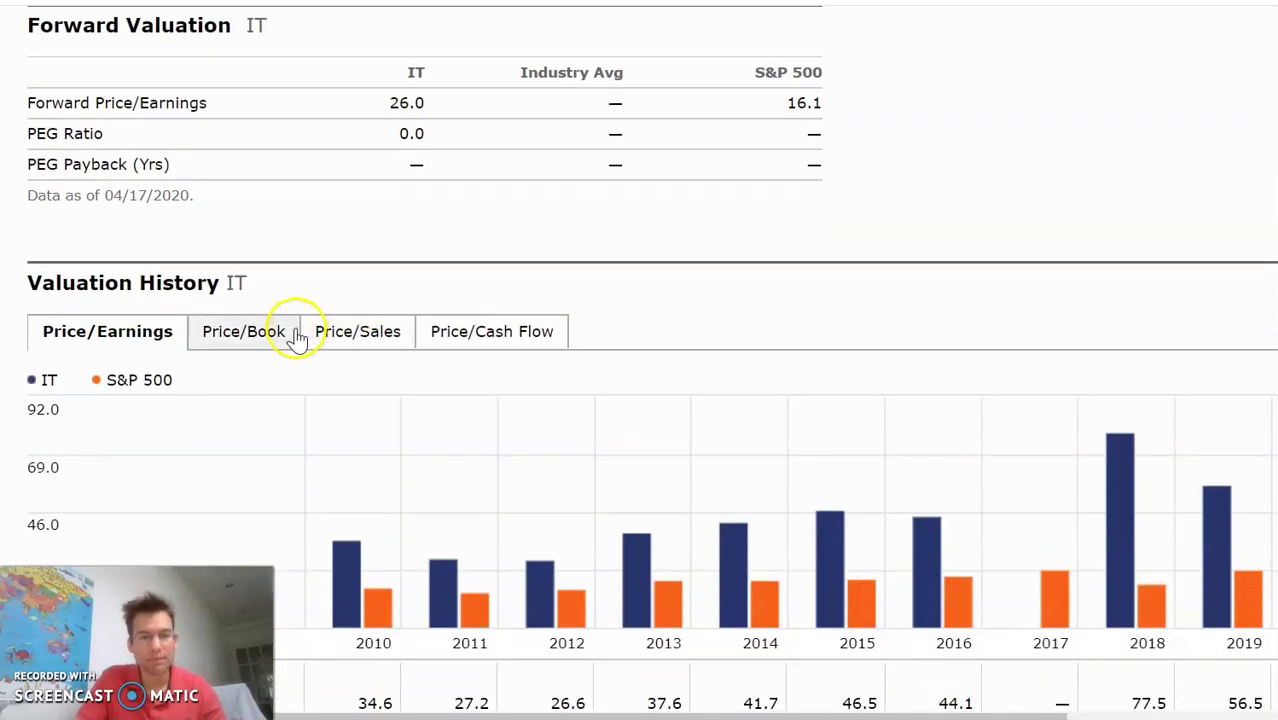
left_click(340, 332)
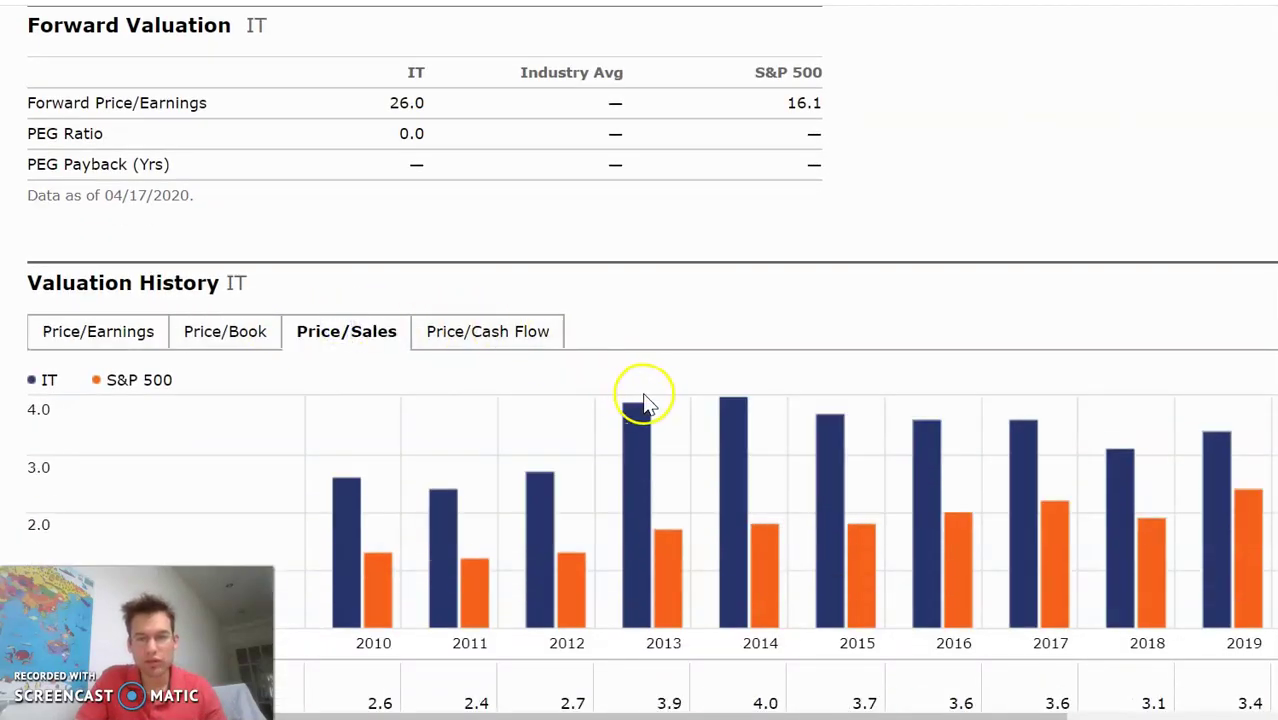